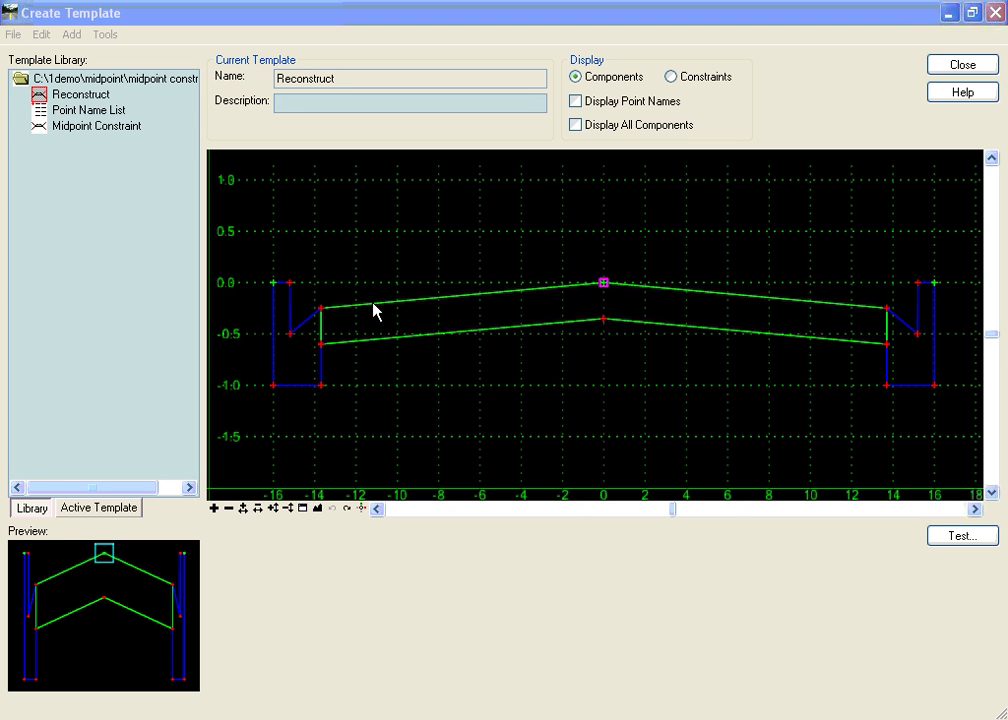
# - Check the point names, then bring up the context menu of the right curb top point BOC_R at offset 16
pyautogui.moveTo(936, 288)
pyautogui.moveTo(604, 289)
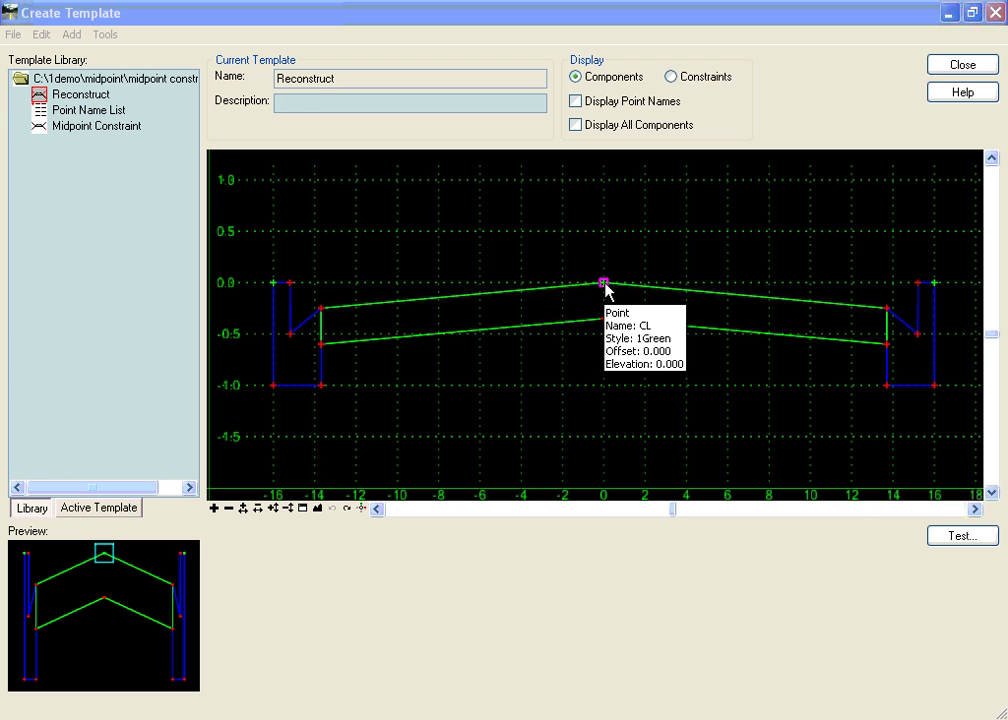
pyautogui.rightClick(936, 285)
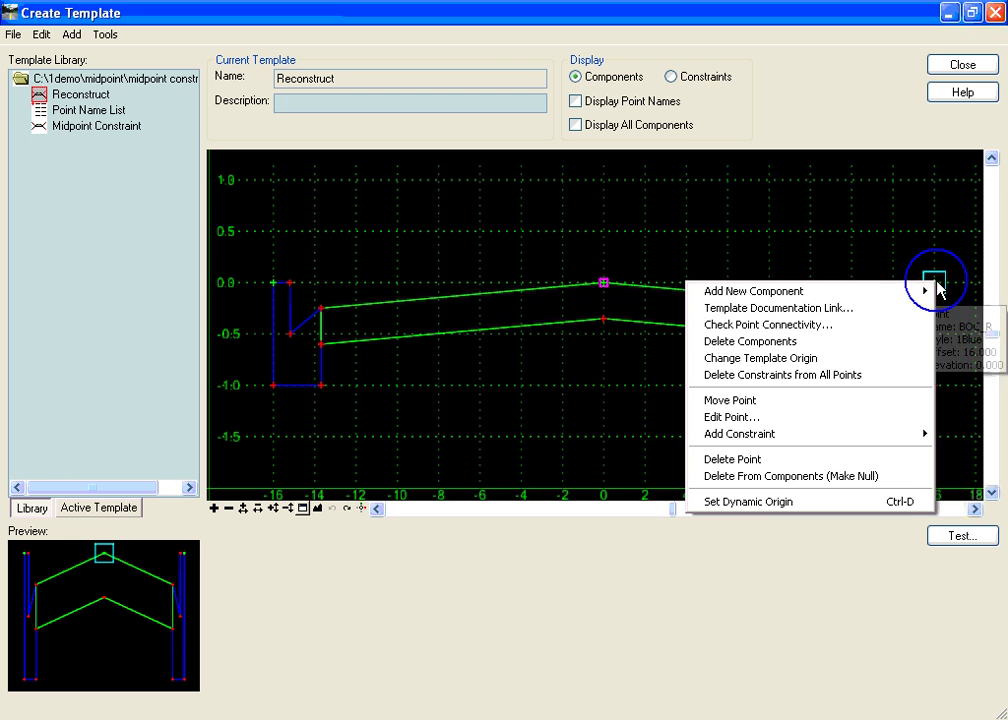
# - Move the right edge component so BOC_R sits at offset 16, then bring up point CL's options
pyautogui.click(864, 401)
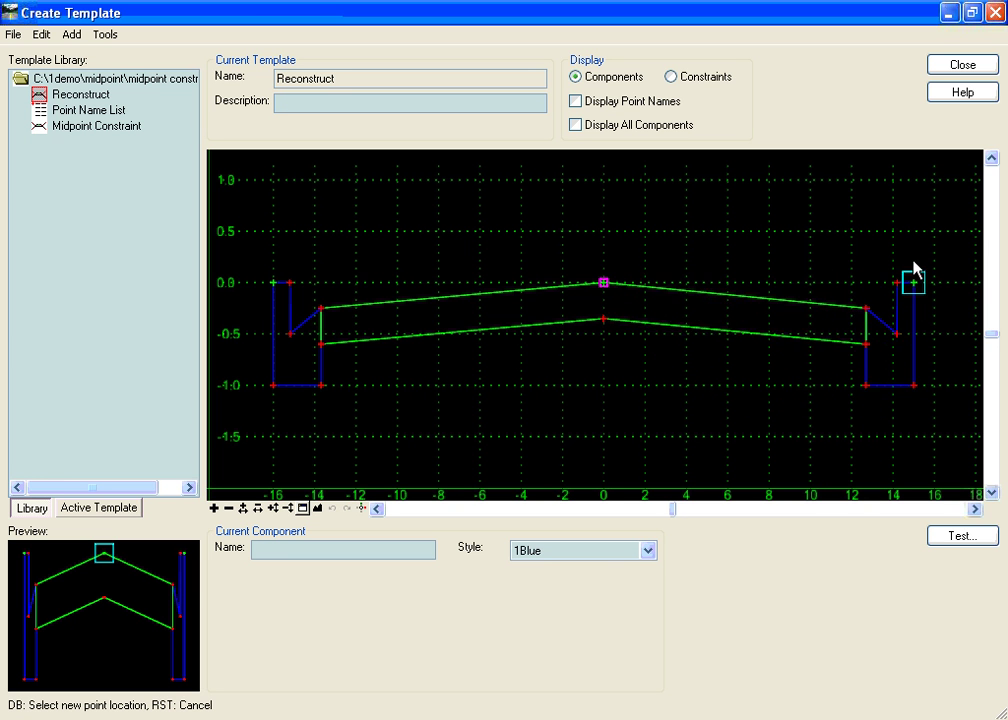
pyautogui.click(915, 284)
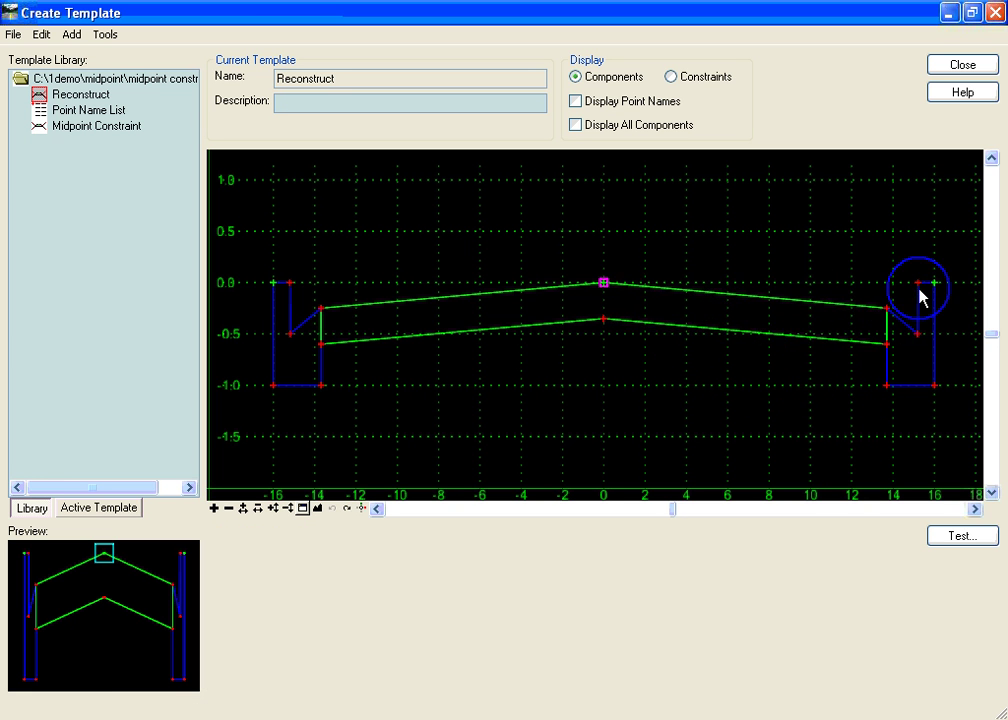
pyautogui.rightClick(604, 284)
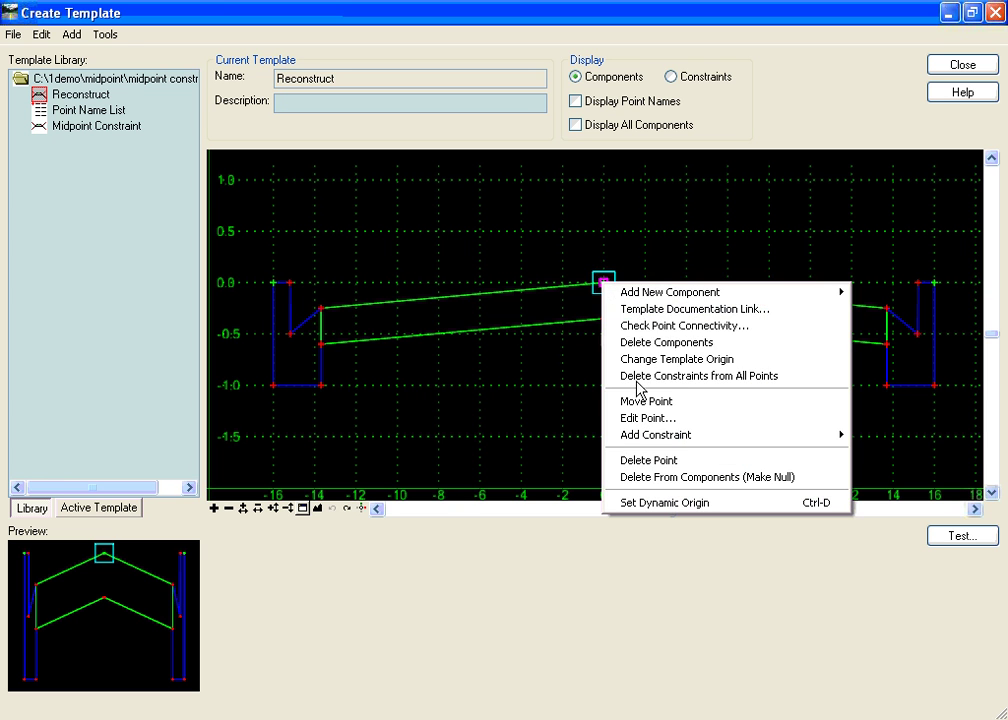
# - Give CL two slope constraints, parent EP_L at 1.827% and parent EP_R at -1.827%, then apply
pyautogui.click(640, 418)
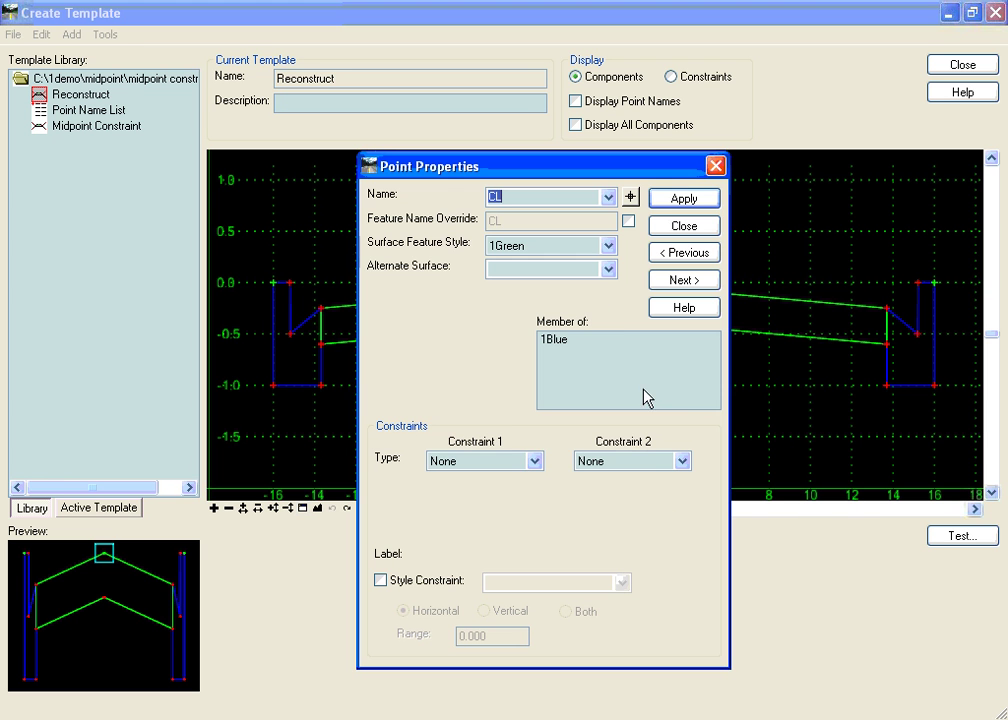
pyautogui.click(535, 463)
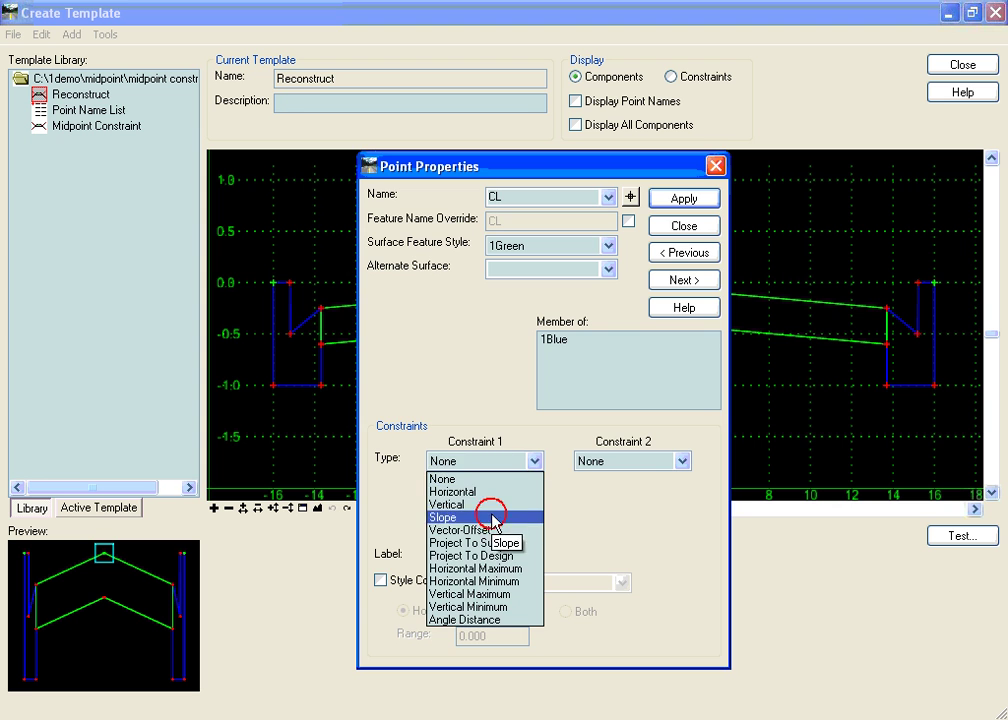
pyautogui.click(500, 521)
pyautogui.click(557, 484)
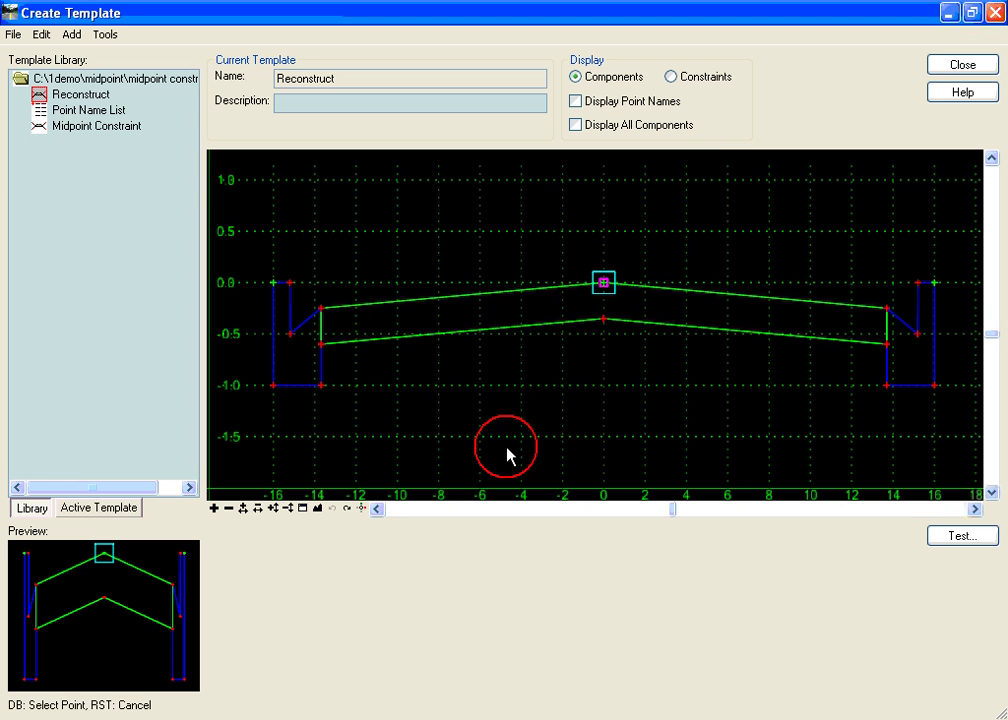
pyautogui.click(320, 309)
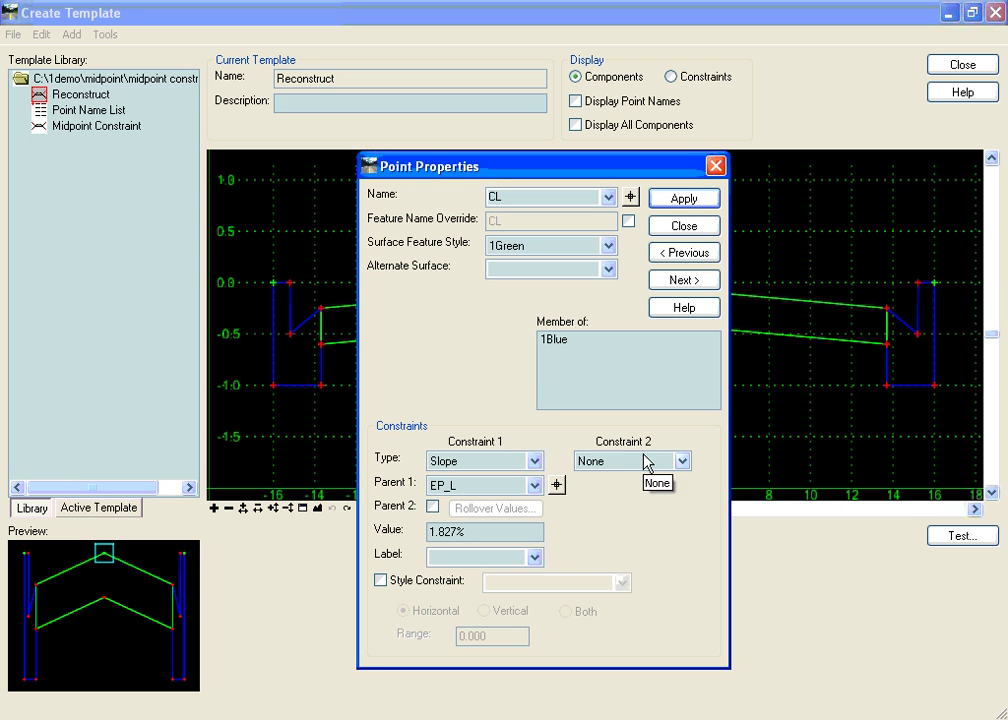
pyautogui.click(680, 461)
pyautogui.click(628, 518)
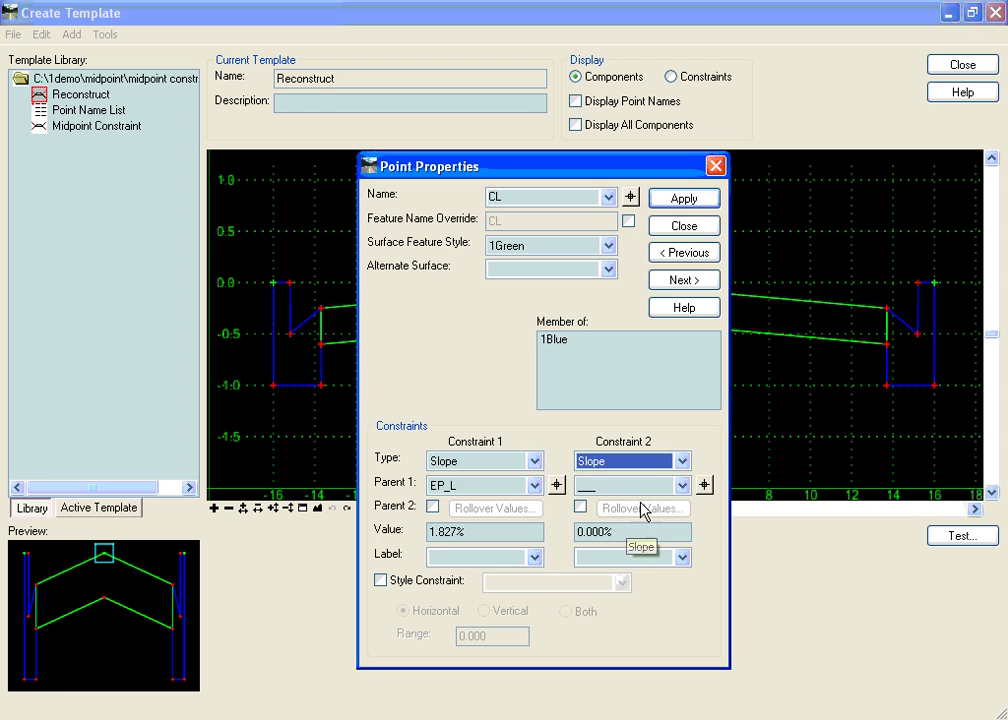
pyautogui.click(704, 484)
pyautogui.click(888, 310)
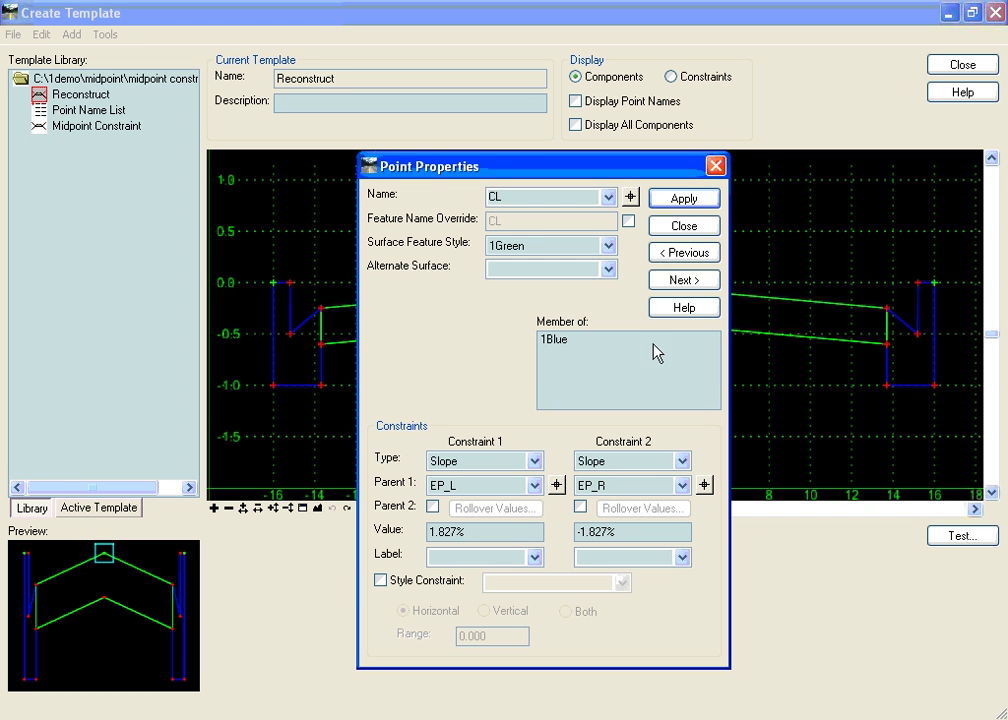
pyautogui.click(689, 202)
pyautogui.click(692, 227)
# - Drag the right edge component inward to test the crown, then return BOC_R to offset 16
pyautogui.rightClick(935, 288)
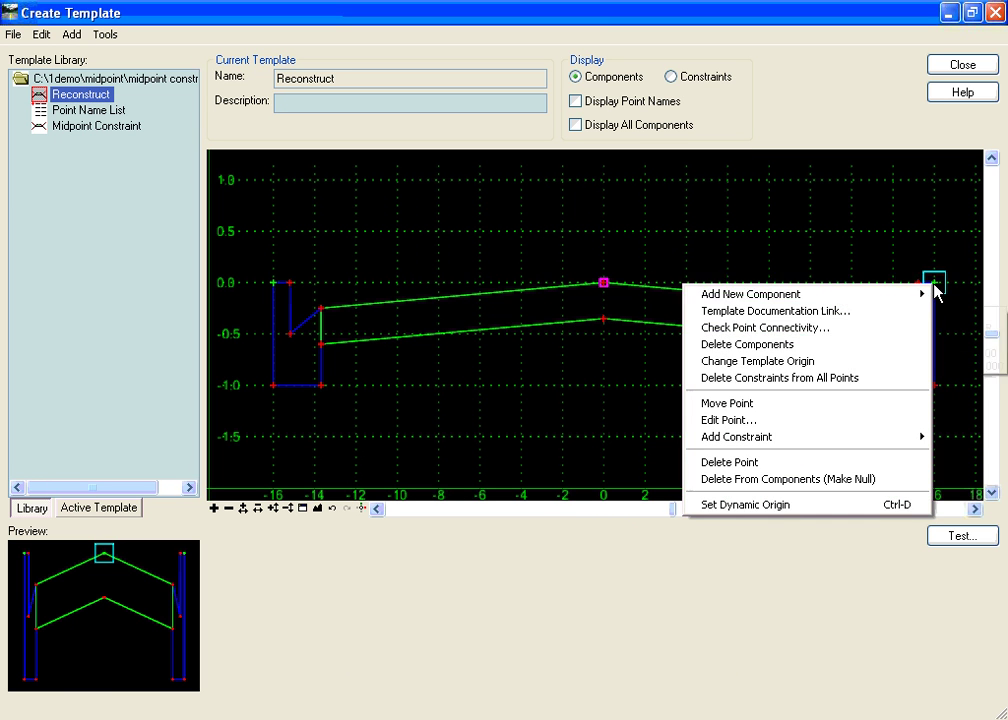
pyautogui.click(800, 406)
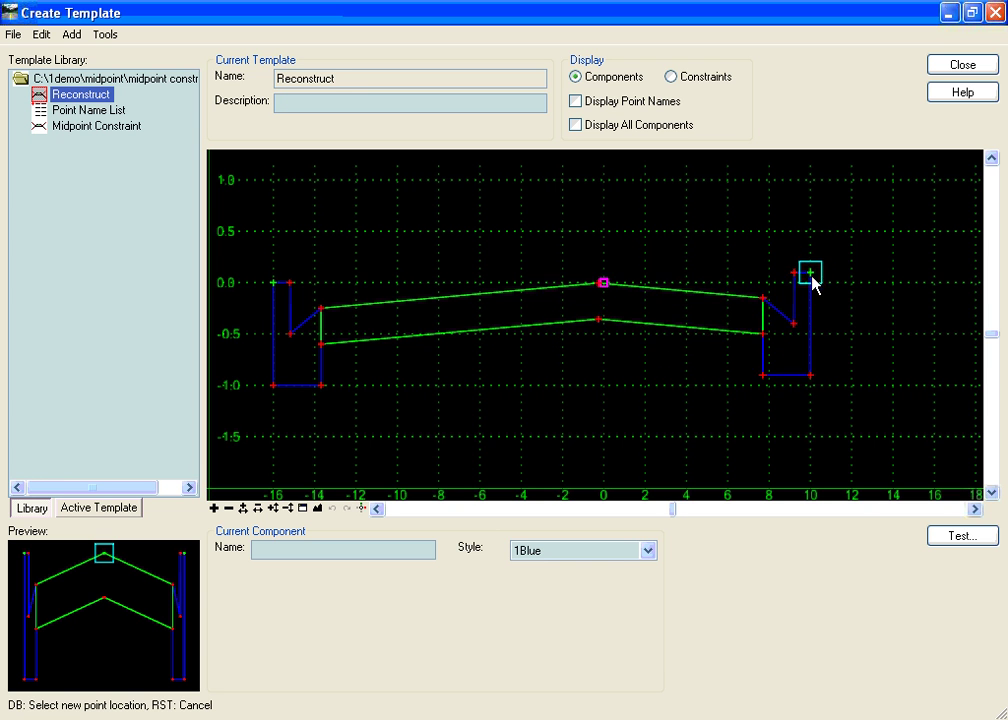
pyautogui.click(861, 296)
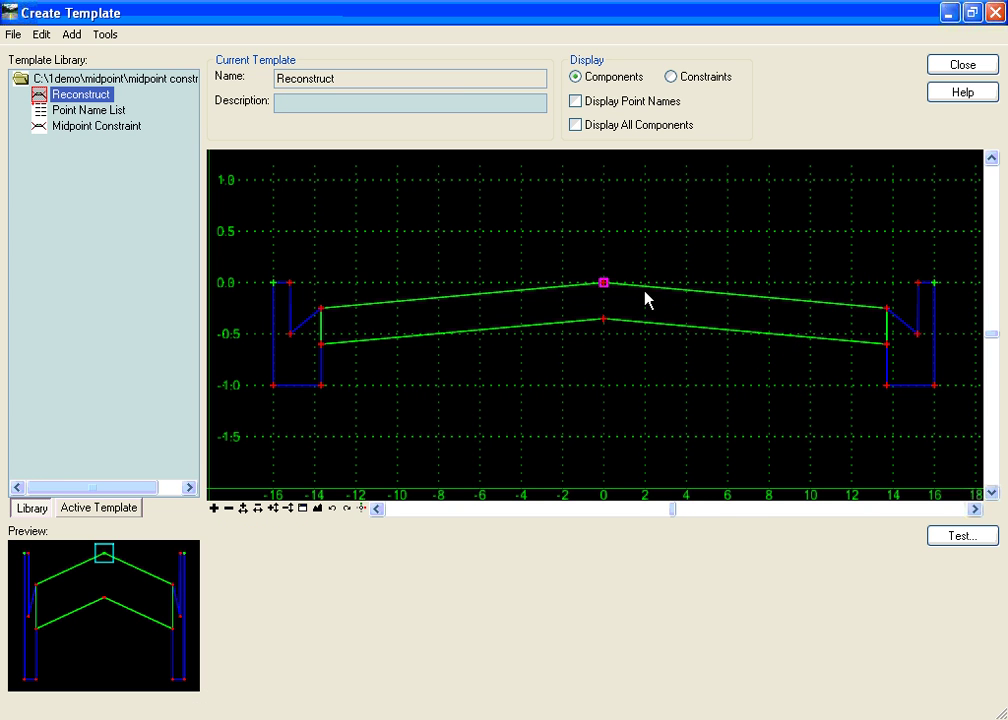
pyautogui.rightClick(604, 283)
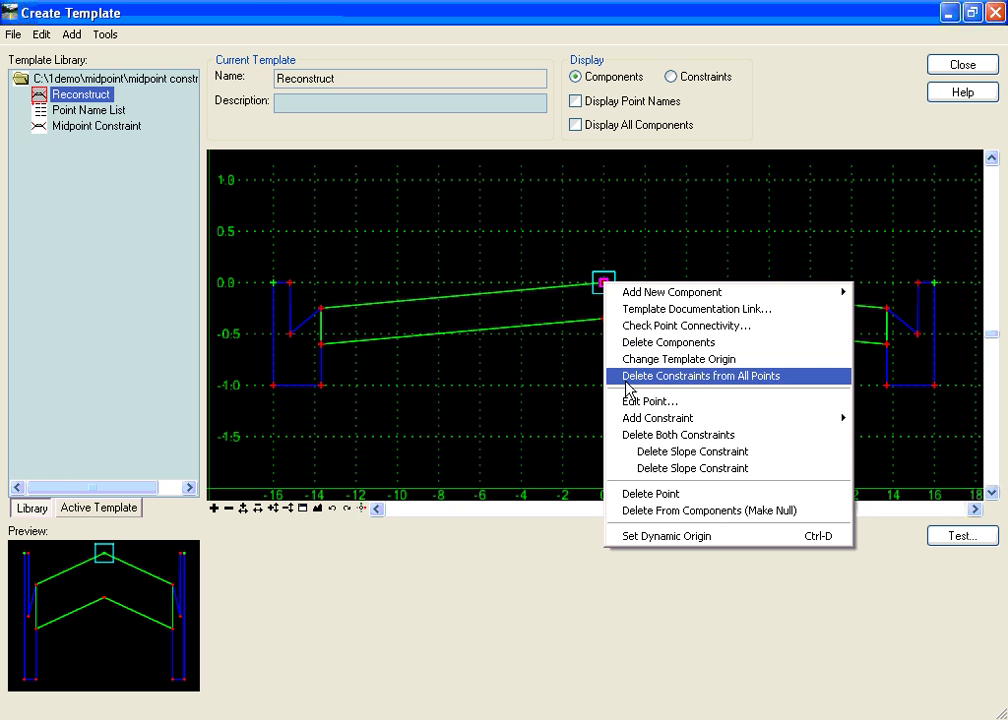
# - Delete both of CL's slope constraints and confirm CL stays at offset 0, elevation 0.000
pyautogui.click(662, 435)
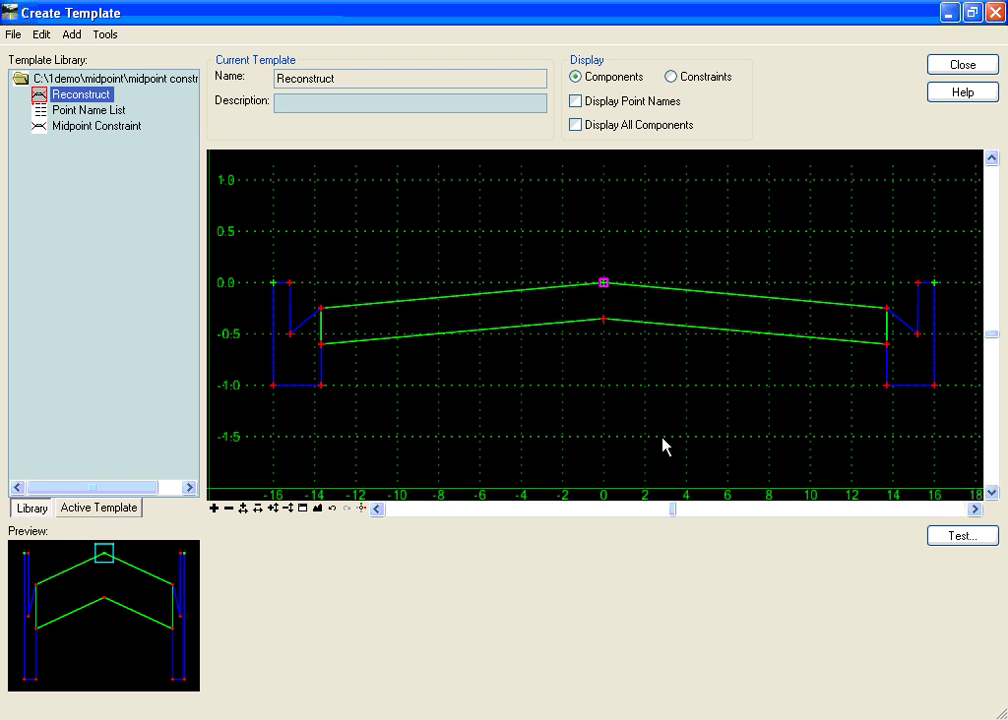
pyautogui.moveTo(606, 292)
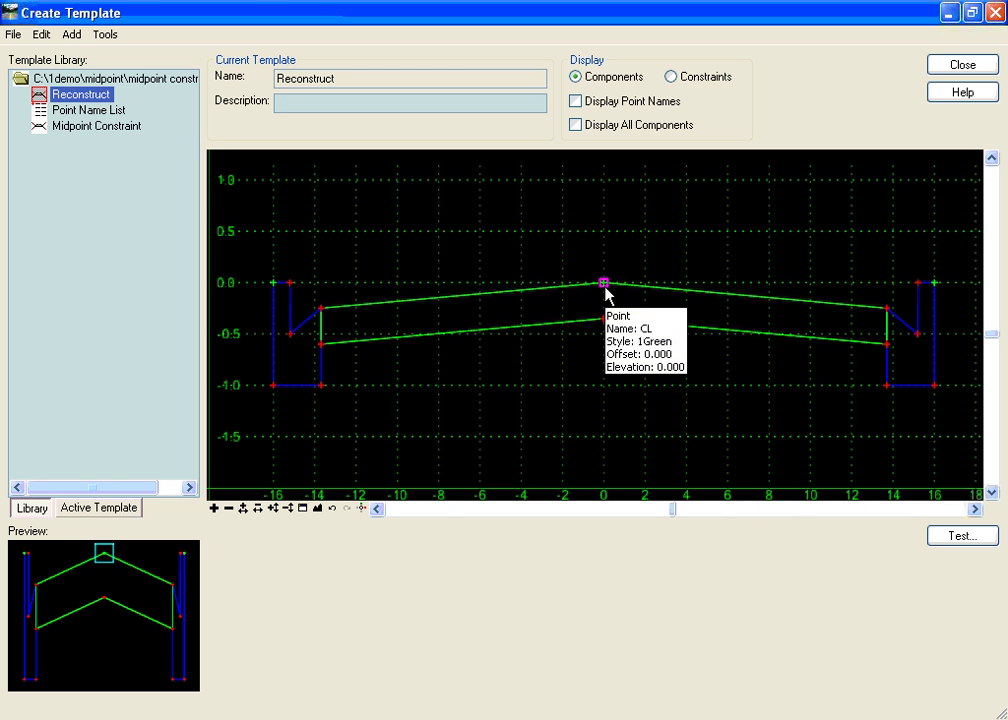
pyautogui.moveTo(942, 291)
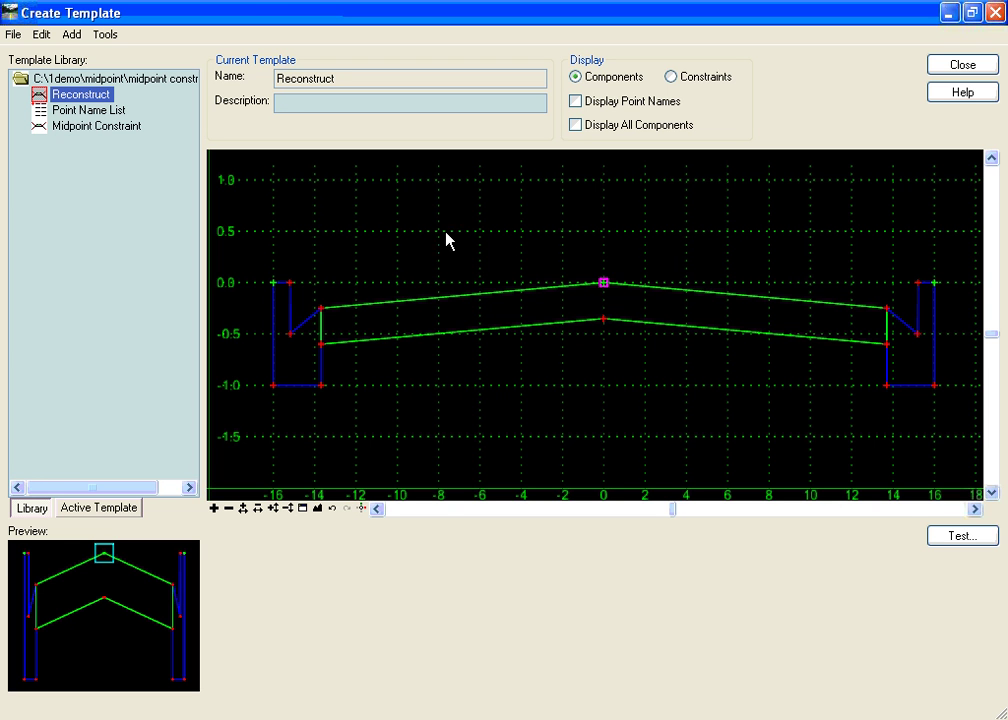
# - Place null points at offset -16 and offset 16, both at elevation 1.0
pyautogui.rightClick(338, 233)
pyautogui.moveTo(378, 248)
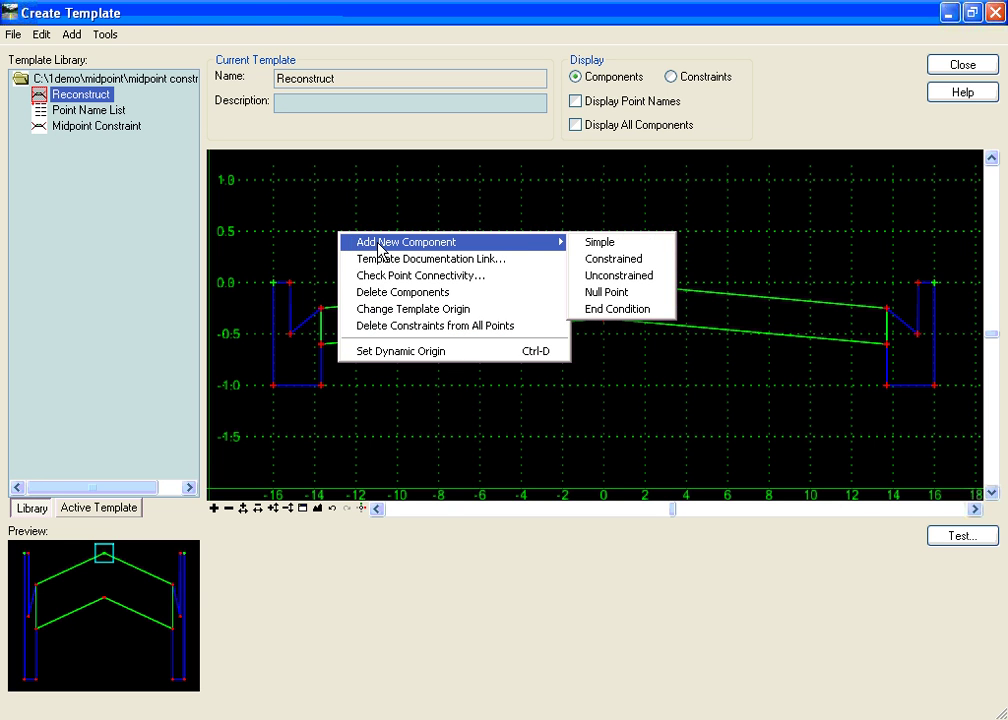
pyautogui.click(592, 292)
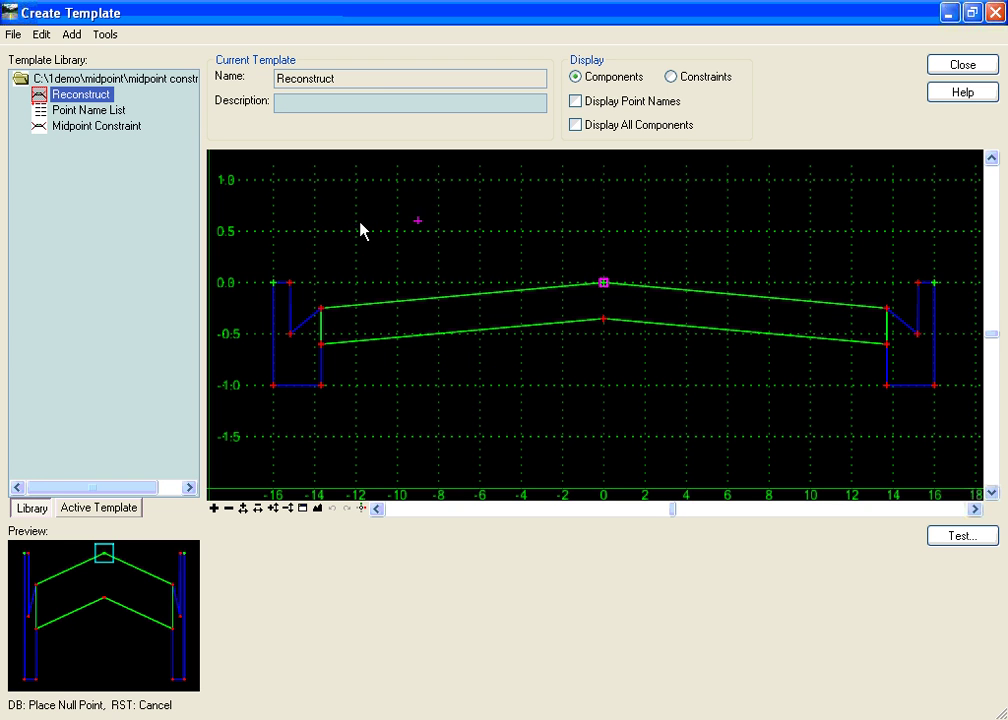
pyautogui.click(276, 184)
pyautogui.rightClick(508, 232)
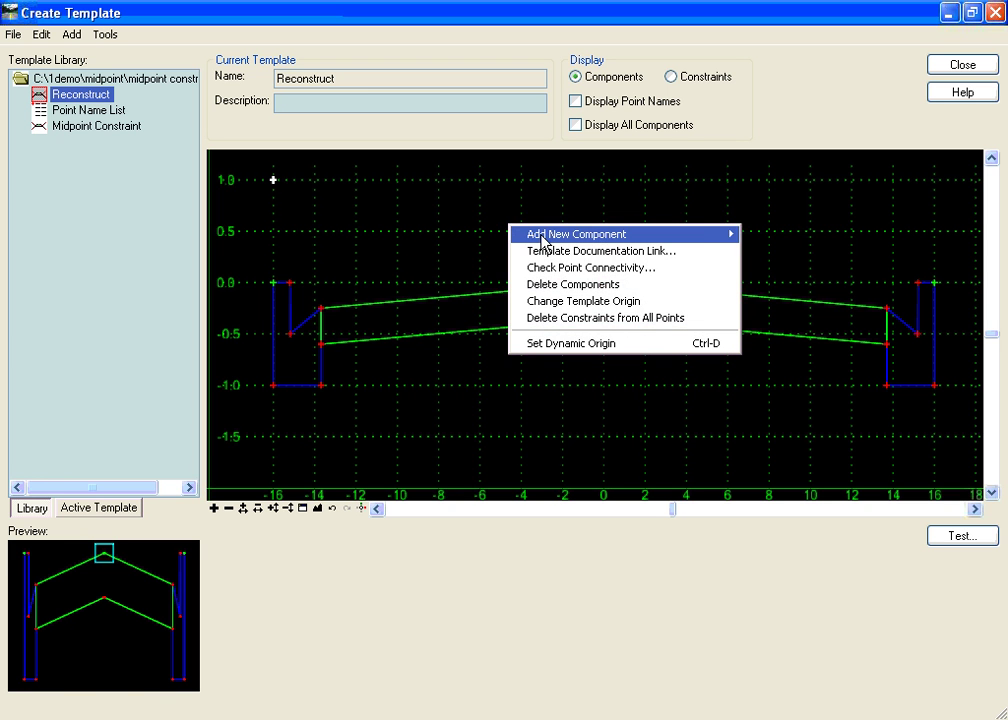
pyautogui.moveTo(700, 236)
pyautogui.click(826, 284)
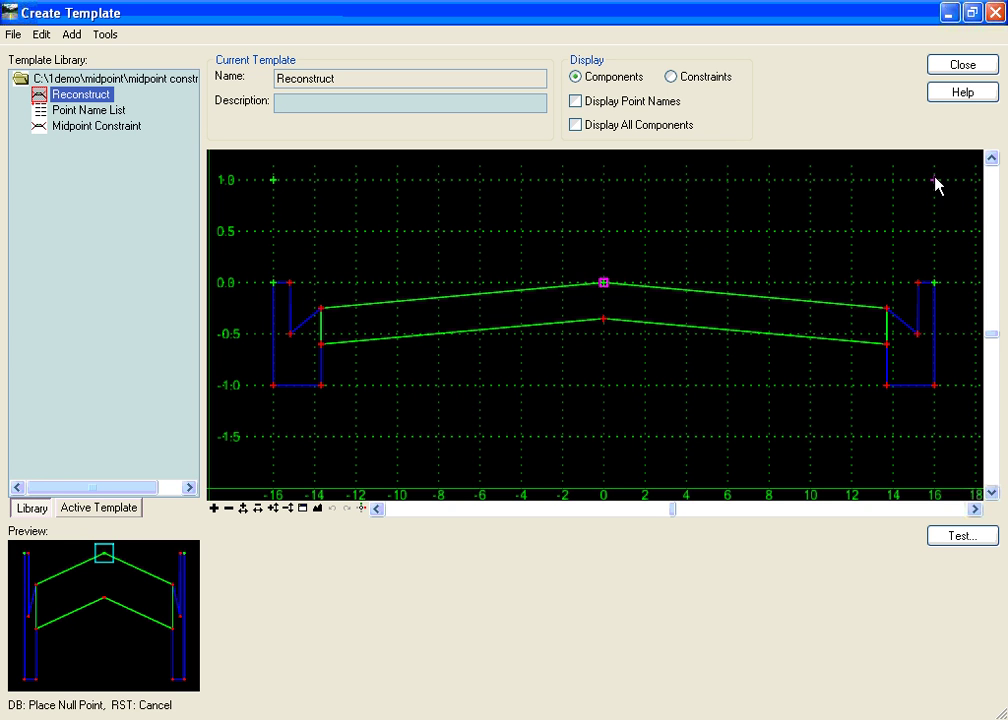
pyautogui.click(934, 180)
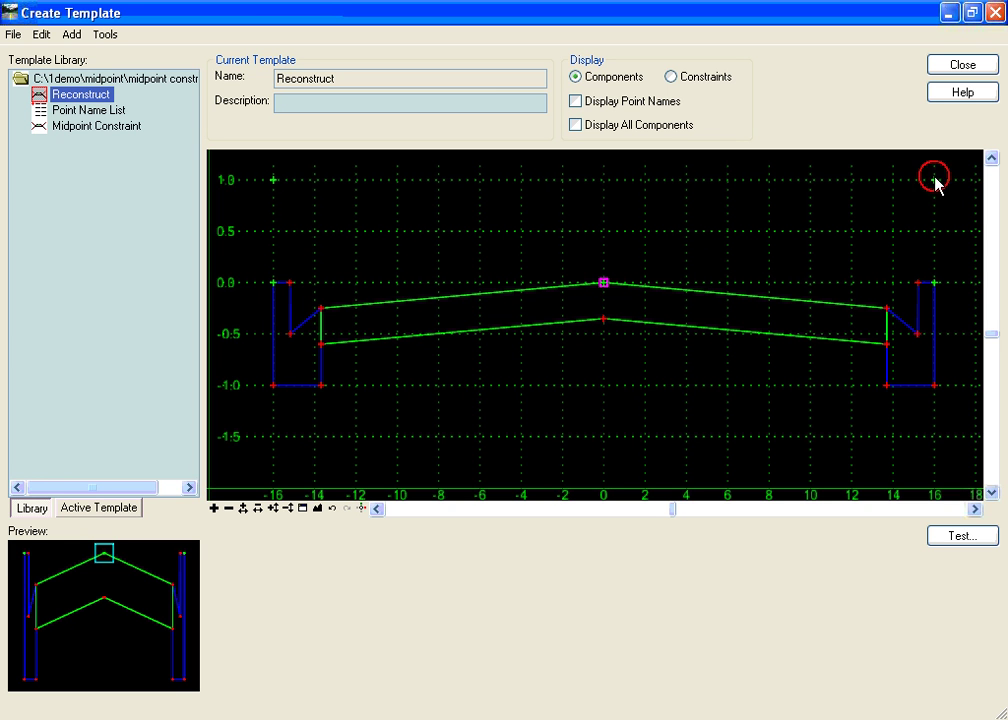
# - Add a third null point above the crown at offset 0, between _L and _R
pyautogui.rightClick(606, 172)
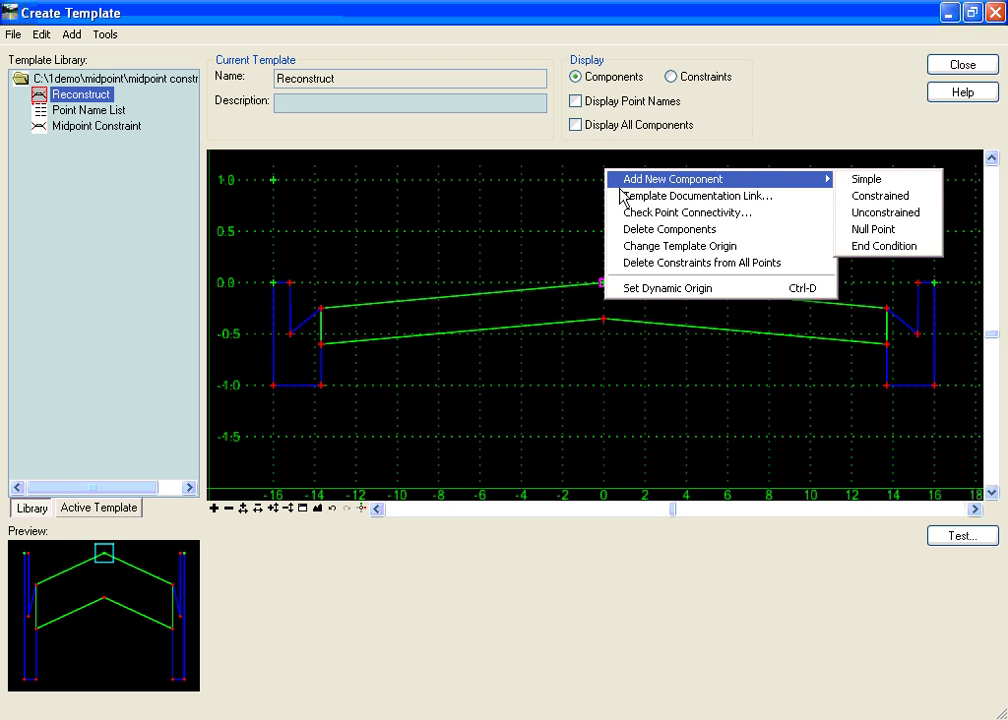
pyautogui.moveTo(650, 179)
pyautogui.click(889, 233)
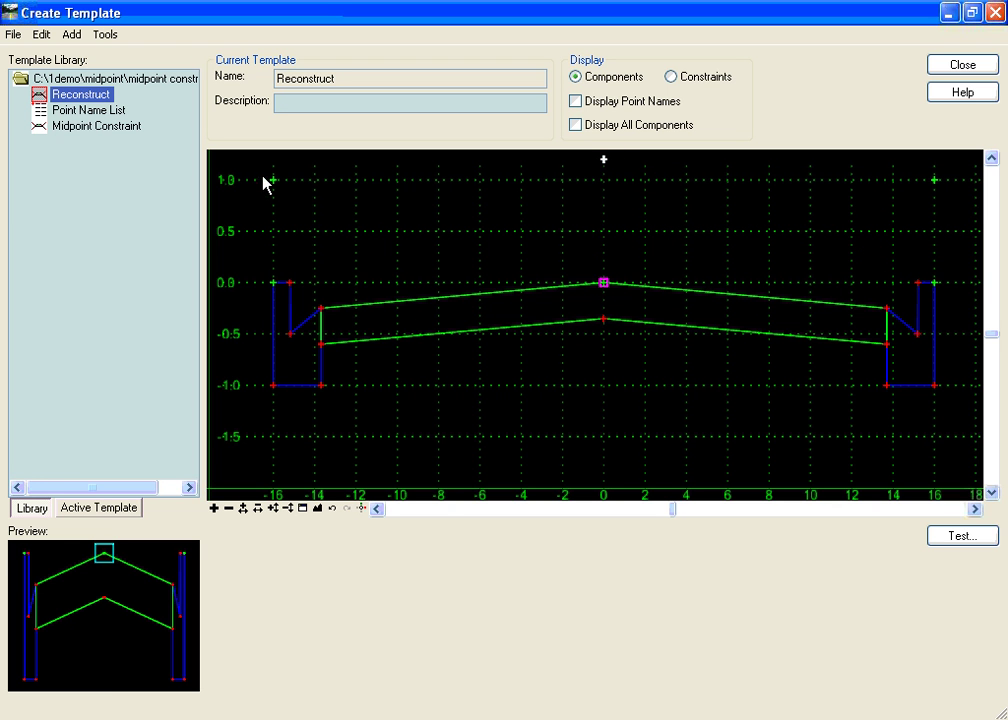
pyautogui.moveTo(275, 185)
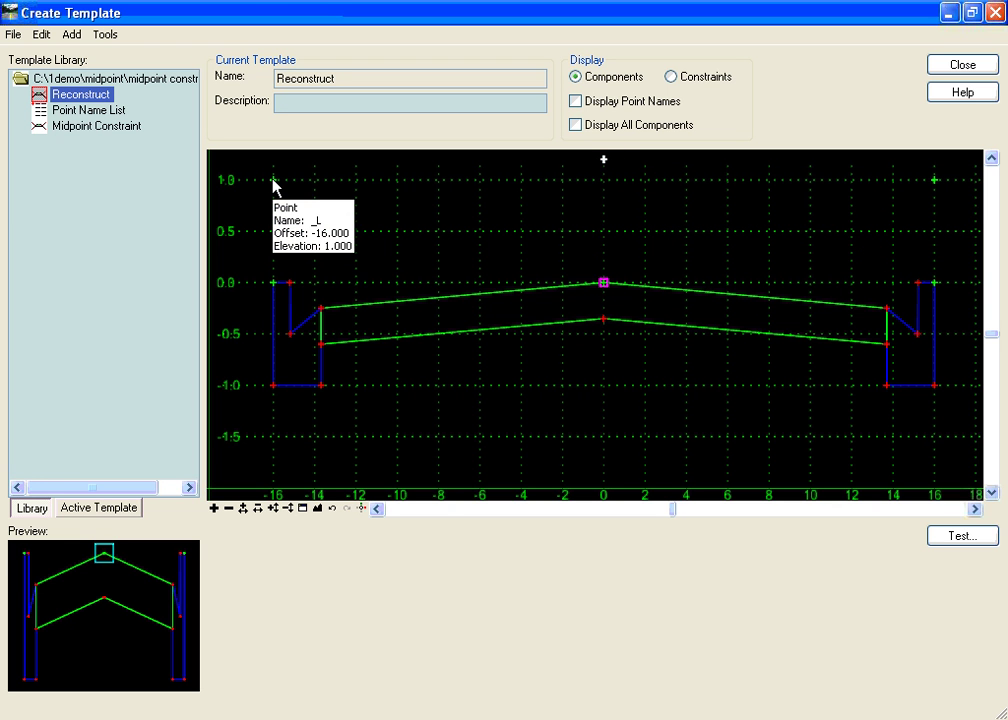
pyautogui.moveTo(935, 182)
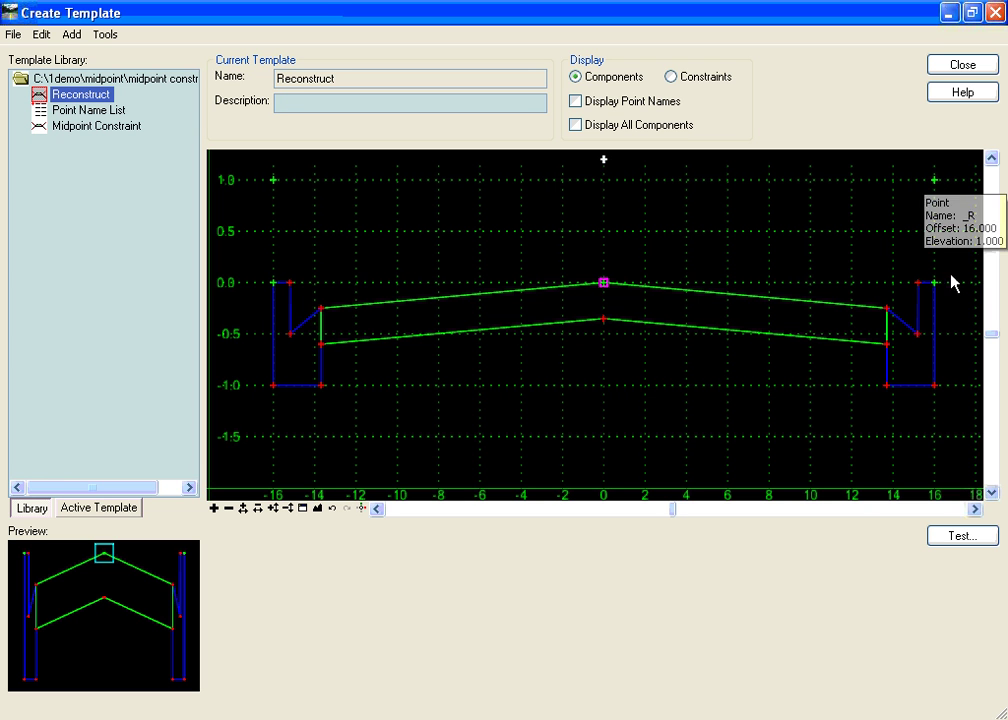
# - Constrain null point _R horizontally to BOC_R at 0.000
pyautogui.rightClick(935, 184)
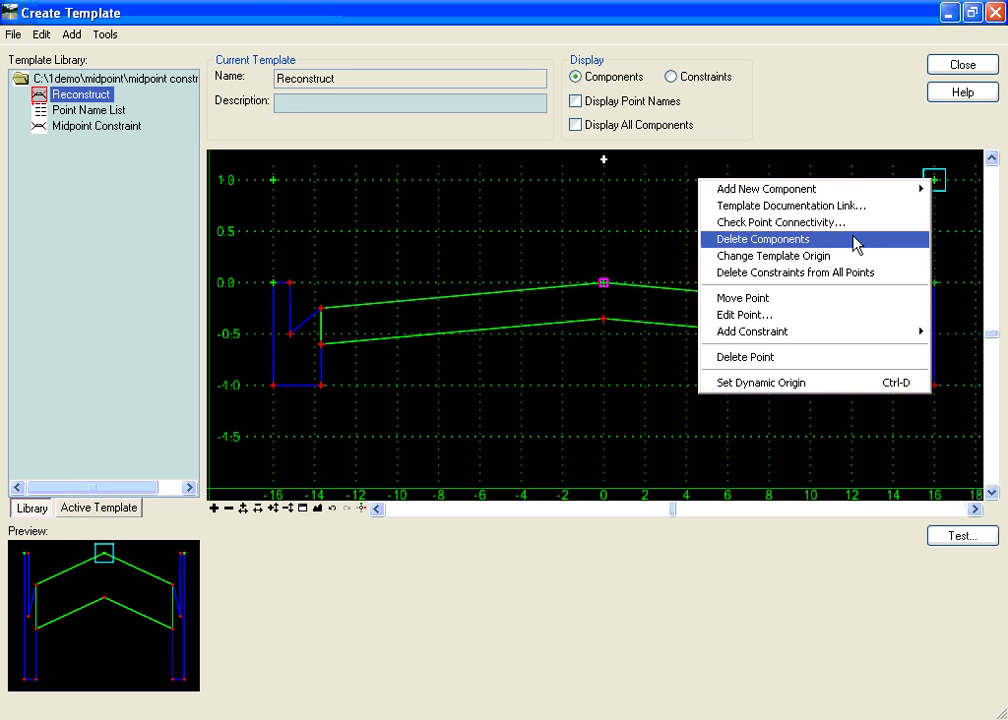
pyautogui.click(783, 316)
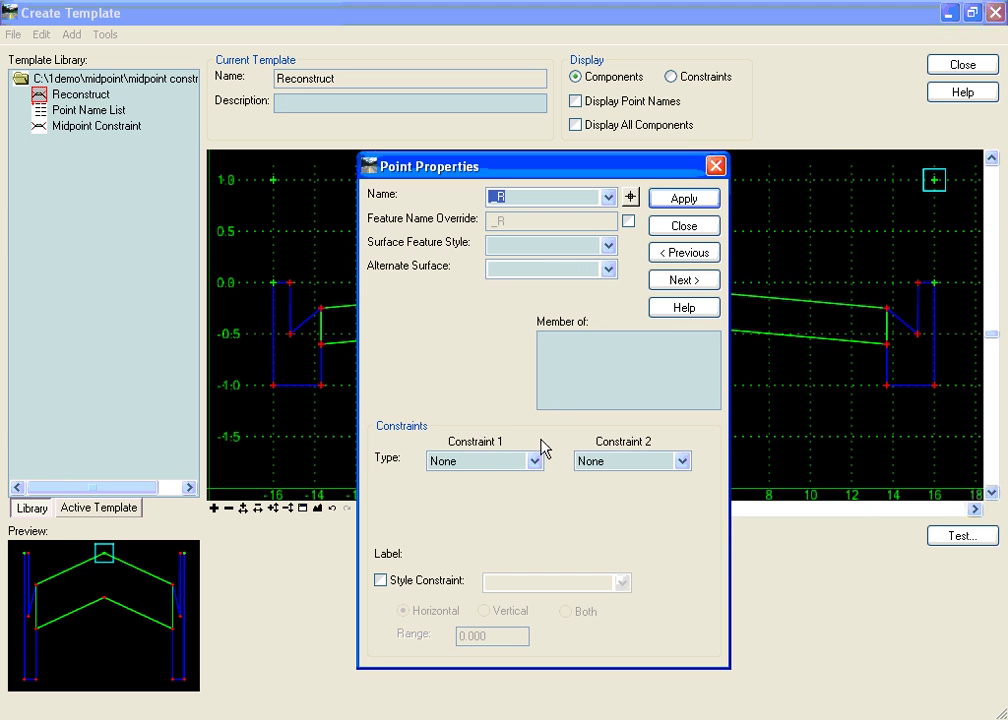
pyautogui.click(534, 461)
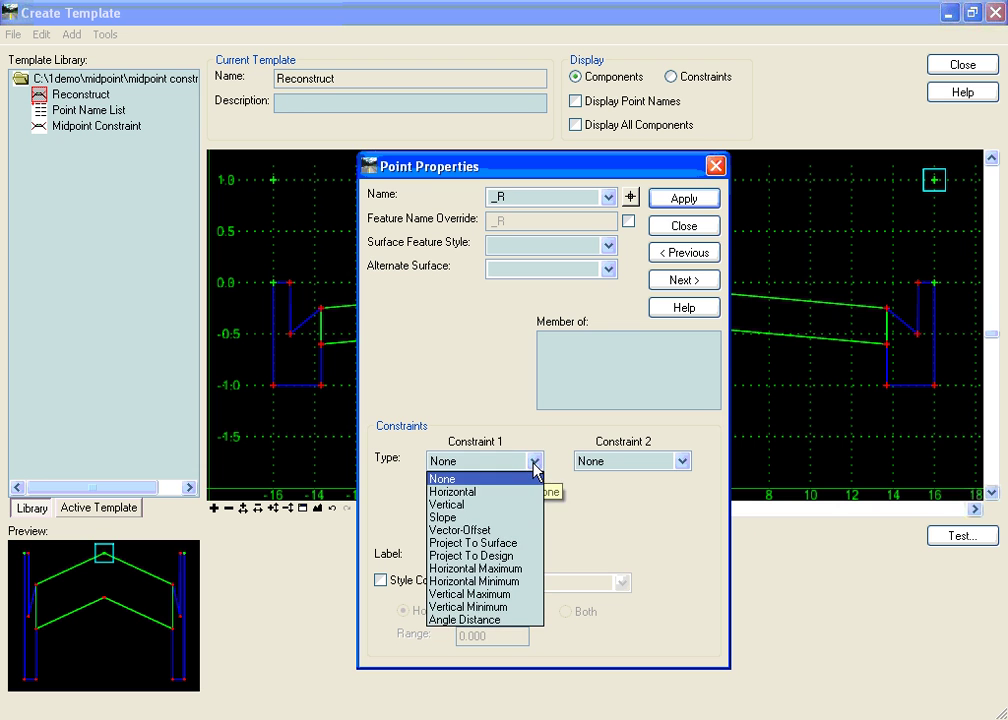
pyautogui.click(491, 492)
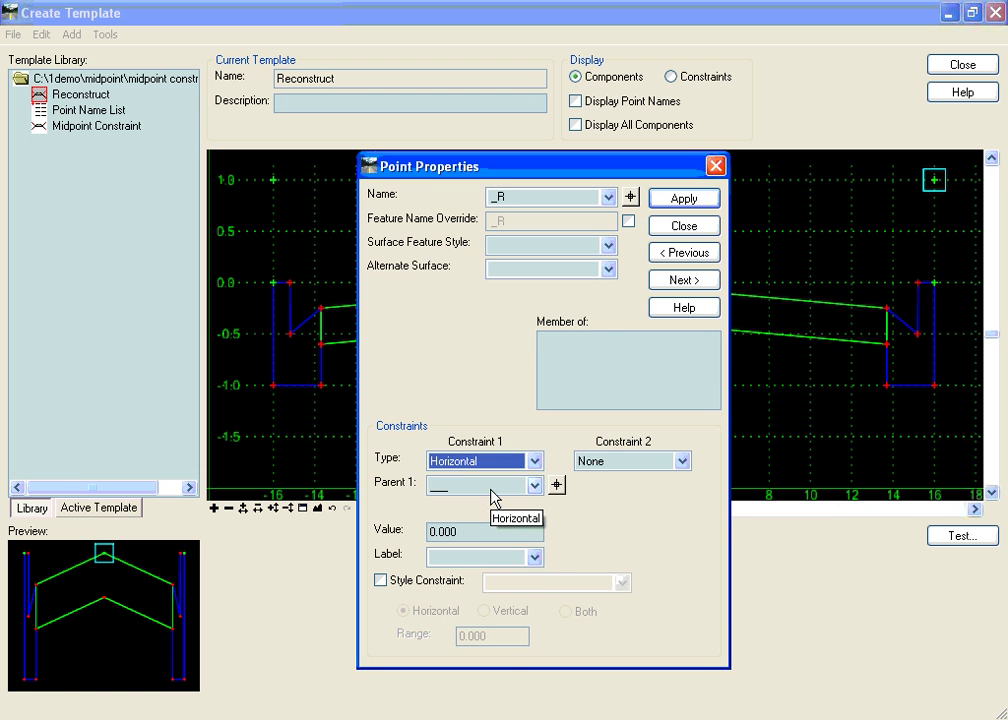
pyautogui.click(558, 485)
pyautogui.click(935, 283)
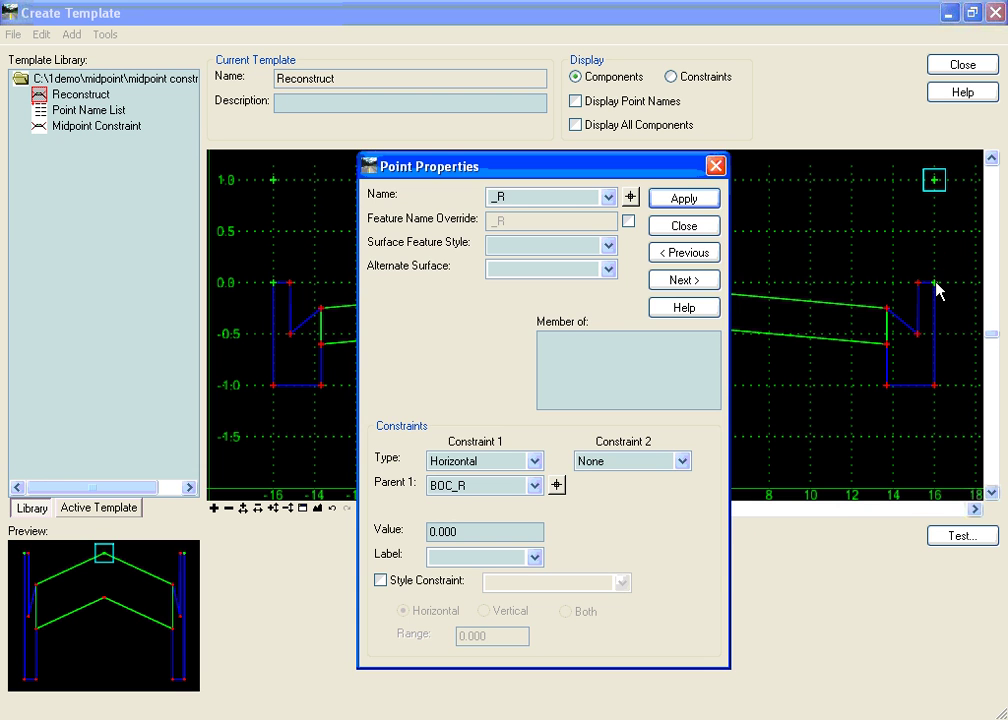
pyautogui.click(684, 199)
# - Add a vertical constraint from BOC_R at 1.000 to _R, then open _L's properties
pyautogui.click(682, 461)
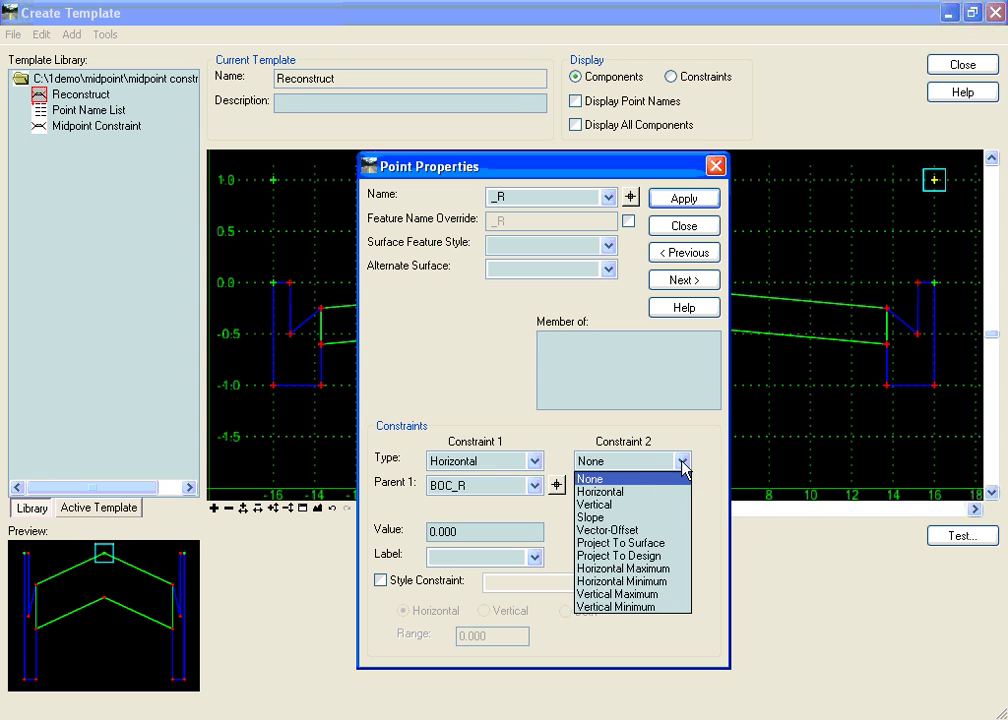
pyautogui.click(630, 506)
pyautogui.click(702, 485)
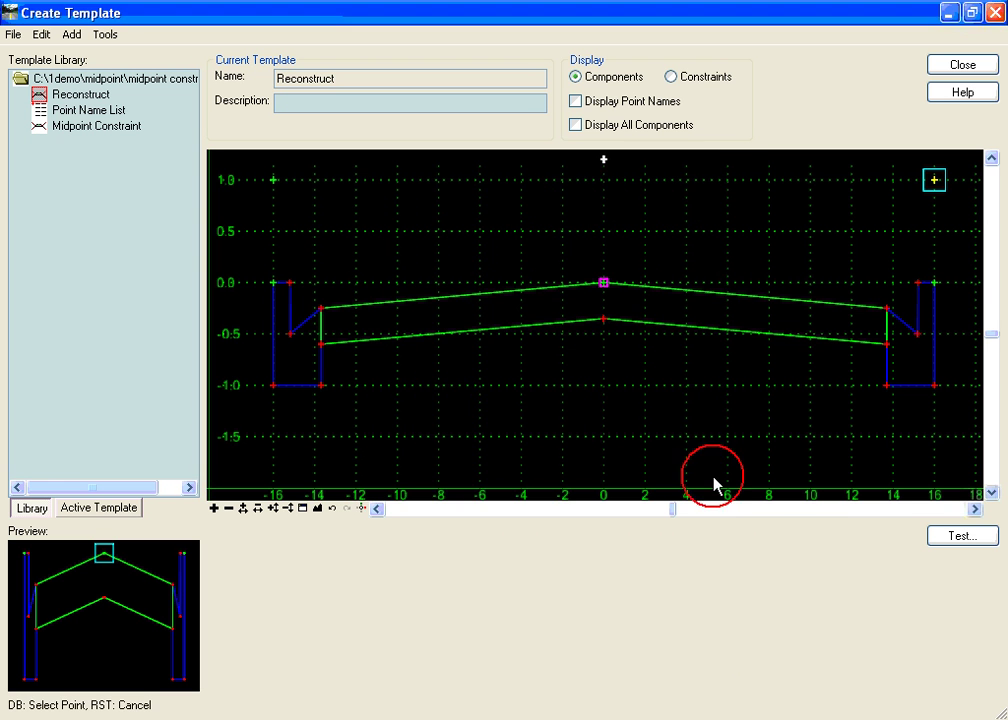
pyautogui.click(935, 284)
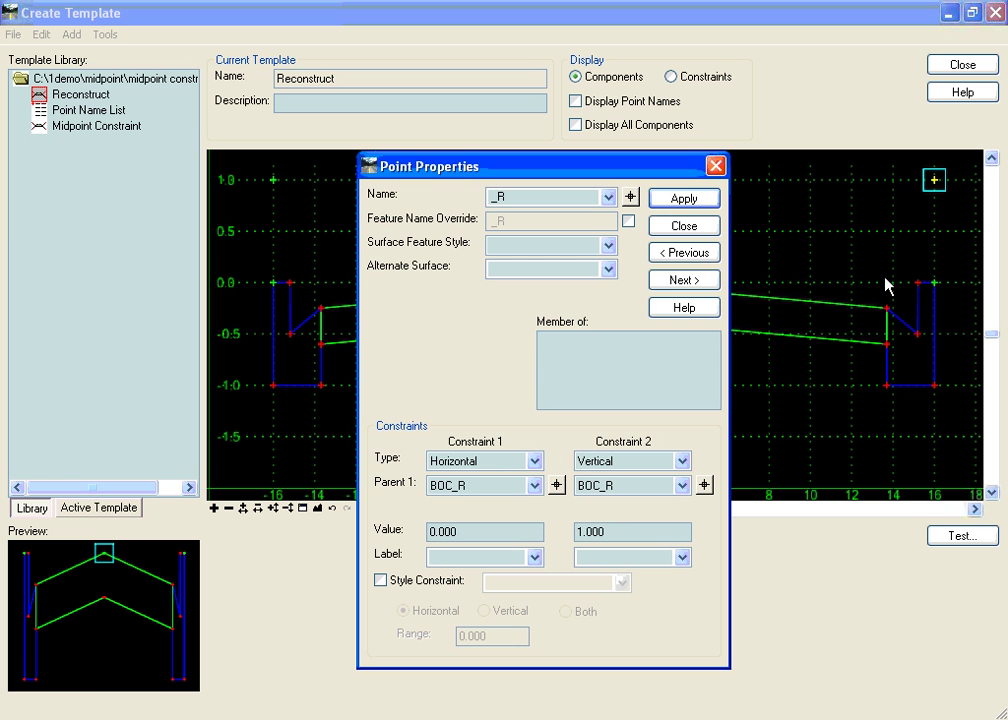
pyautogui.click(683, 200)
pyautogui.click(630, 197)
pyautogui.click(274, 180)
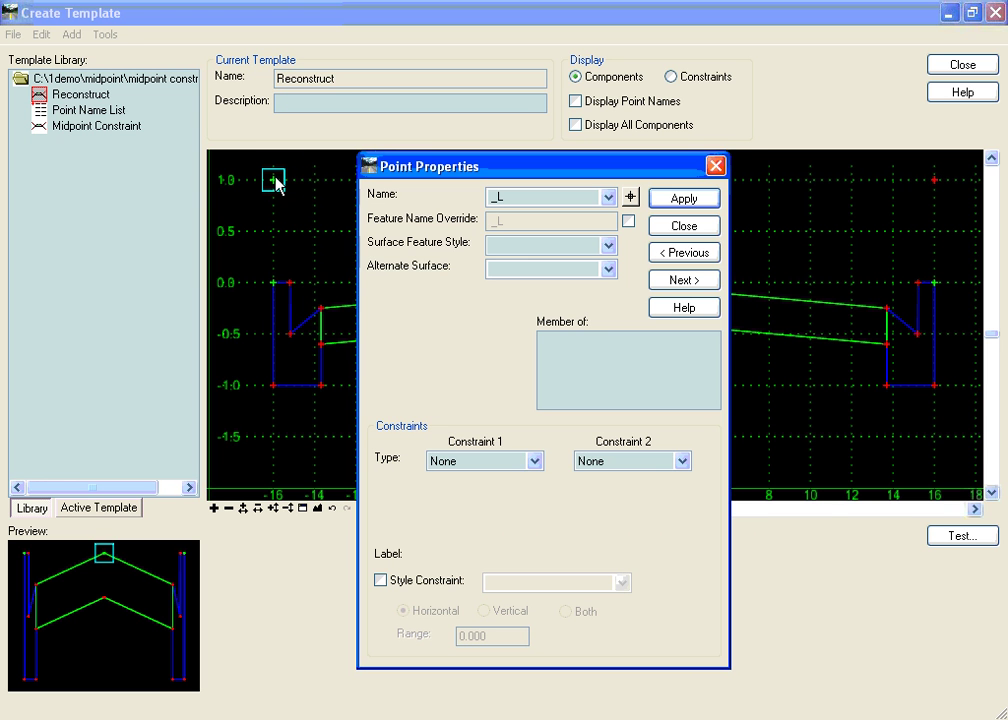
# - Constrain null point _L horizontally to BOC_L at 0.000
pyautogui.click(533, 461)
pyautogui.click(503, 500)
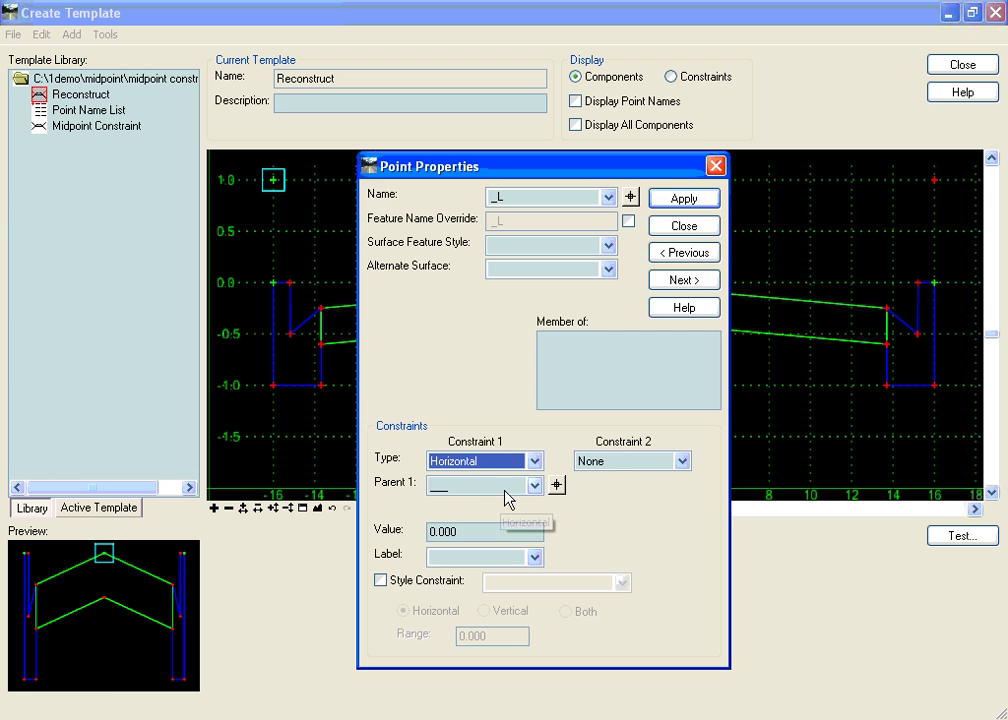
pyautogui.click(557, 489)
pyautogui.click(275, 285)
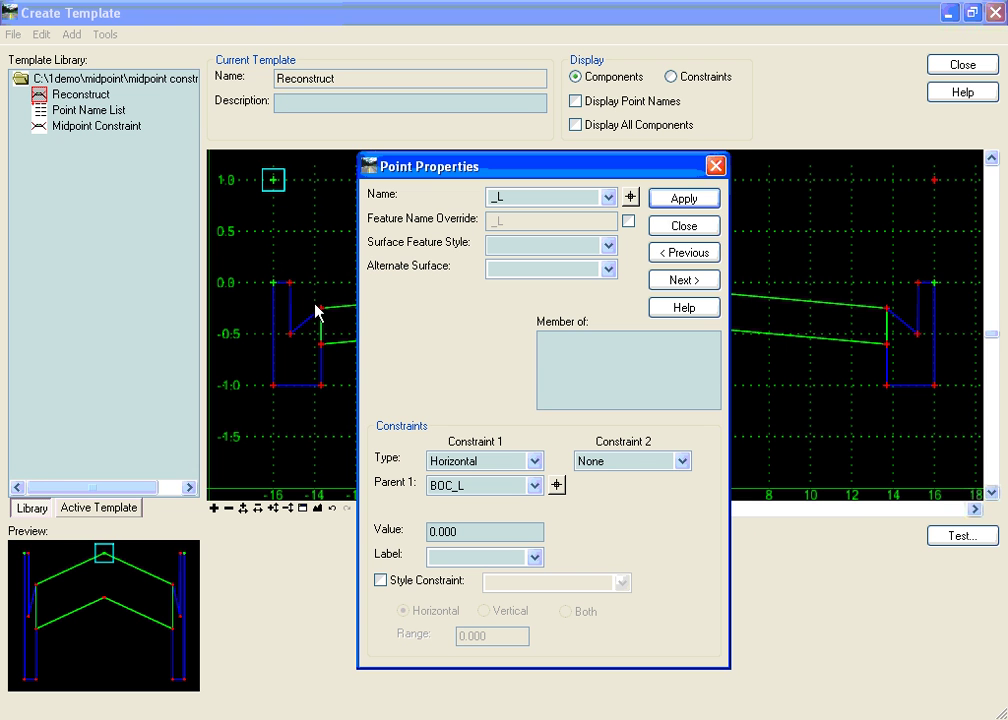
pyautogui.click(685, 197)
# - Add a vertical constraint from _R at 0.000 to _L and close its properties
pyautogui.click(682, 461)
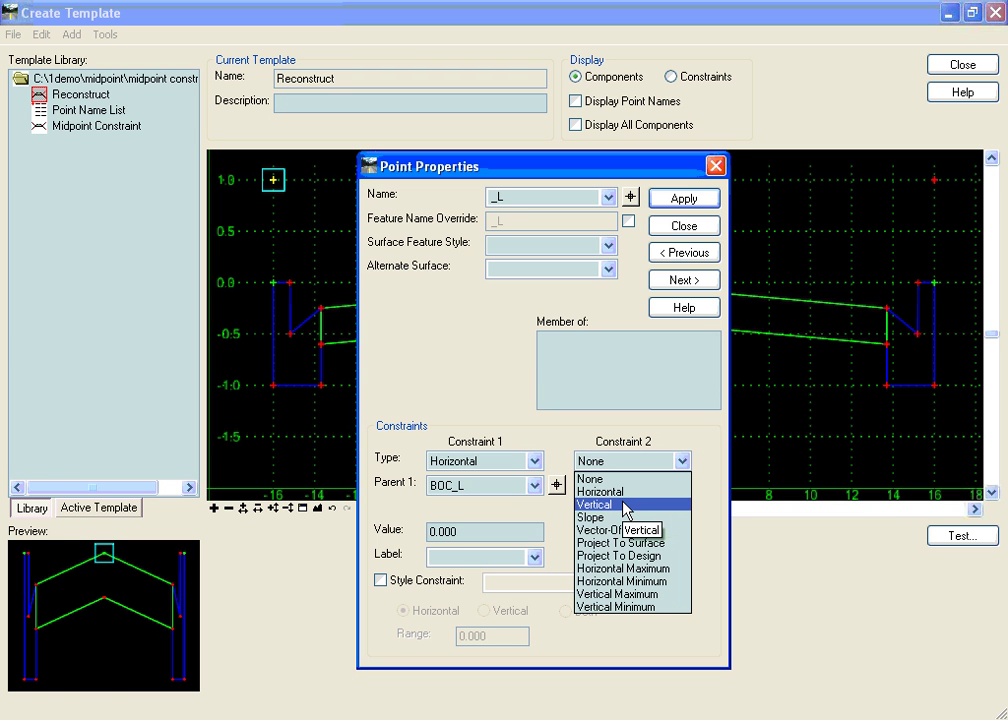
pyautogui.click(625, 505)
pyautogui.click(704, 488)
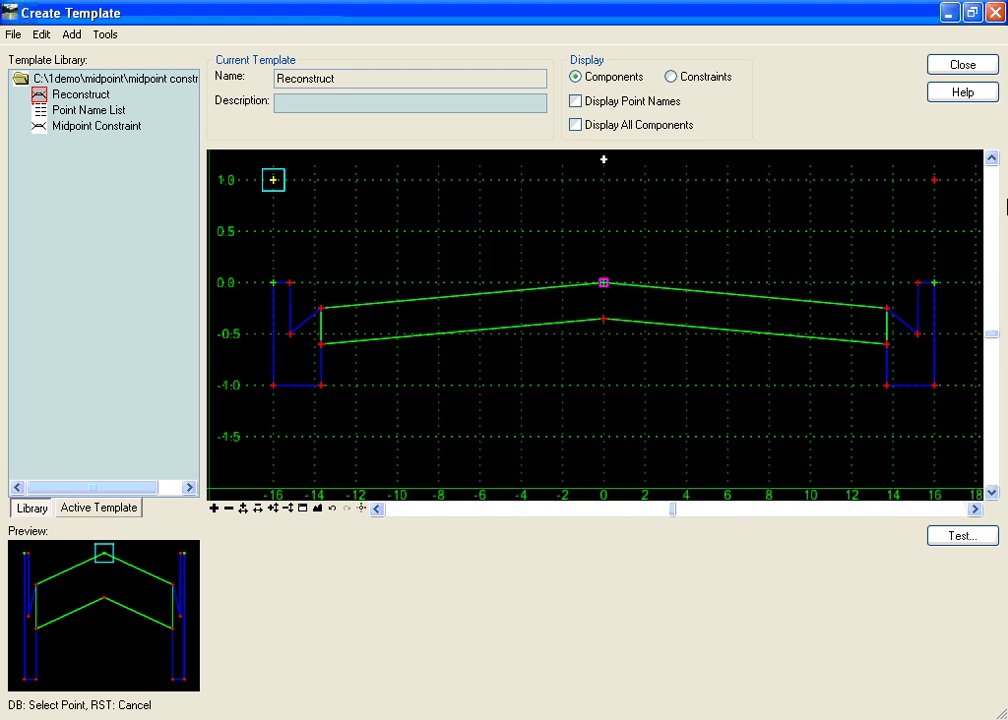
pyautogui.click(934, 181)
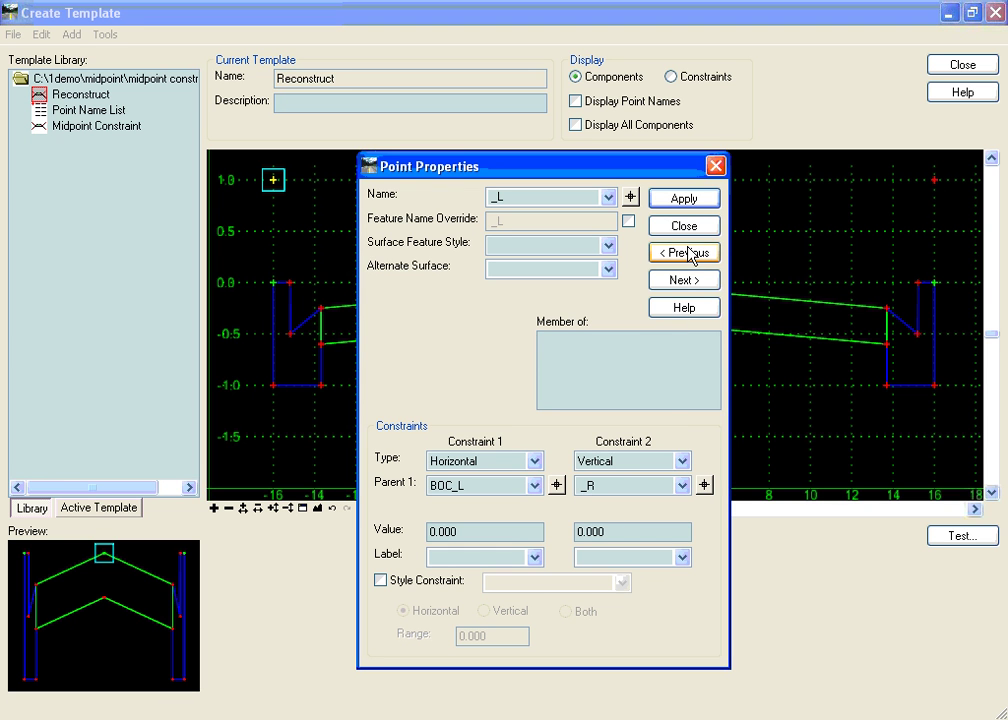
pyautogui.click(684, 198)
pyautogui.click(684, 225)
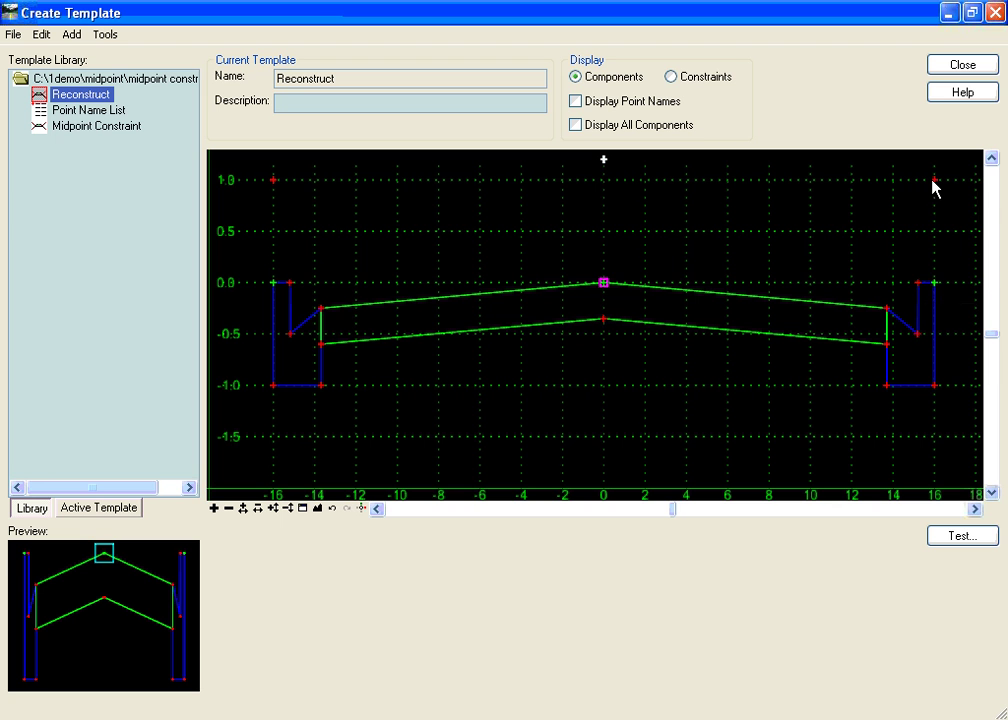
pyautogui.moveTo(934, 187)
# - Set both constraints on the top-centre null point to Slope, with parents _L and _R
pyautogui.rightClick(603, 158)
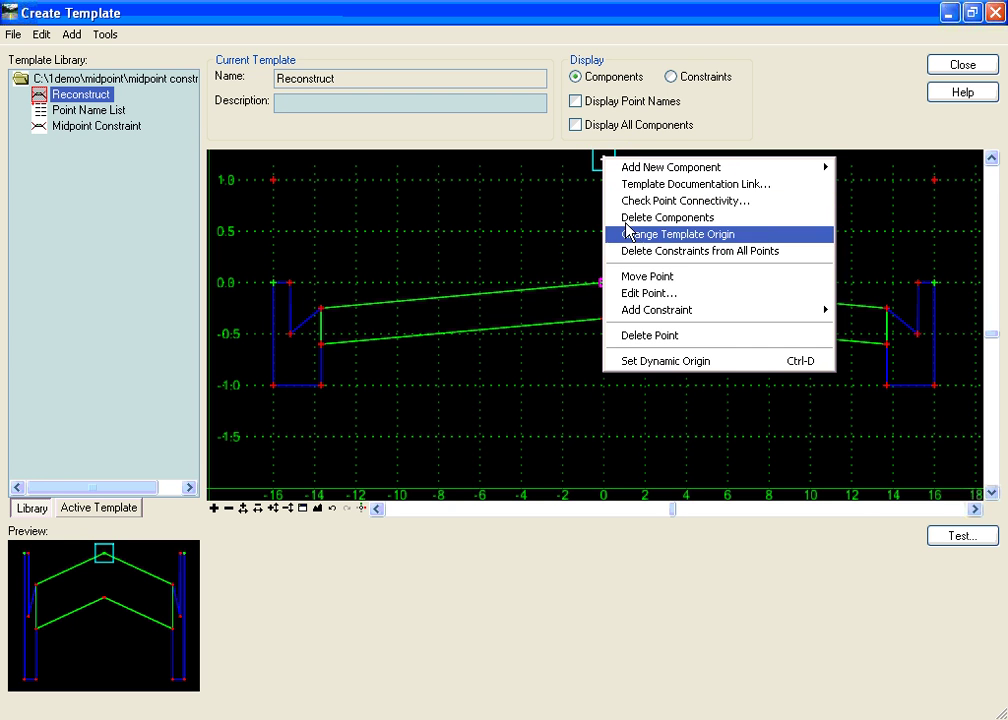
pyautogui.click(648, 294)
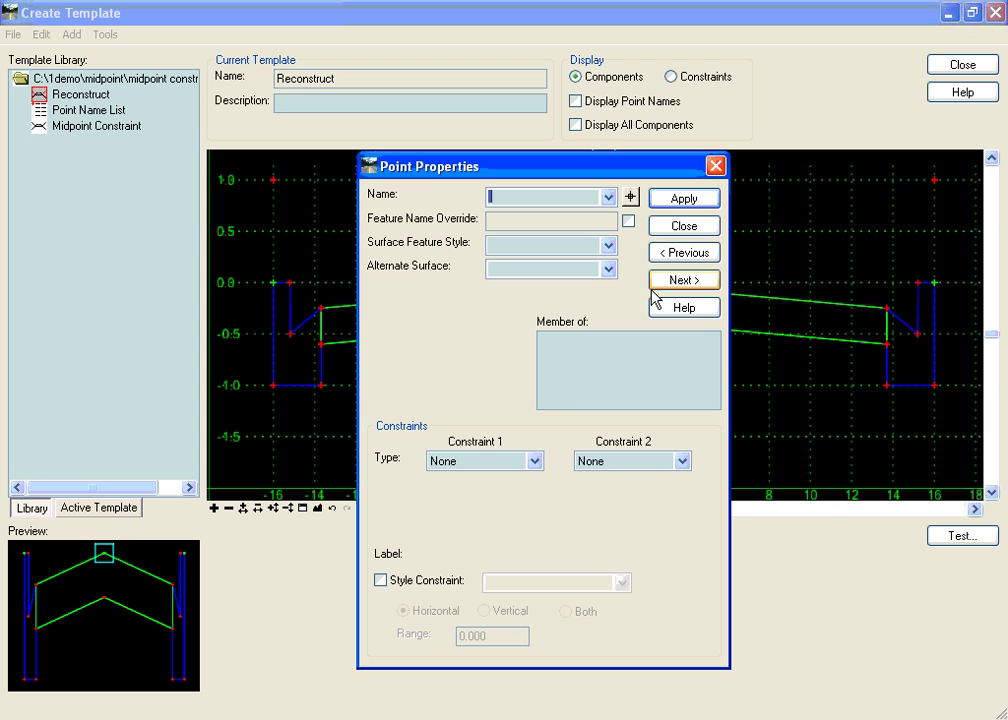
pyautogui.click(534, 461)
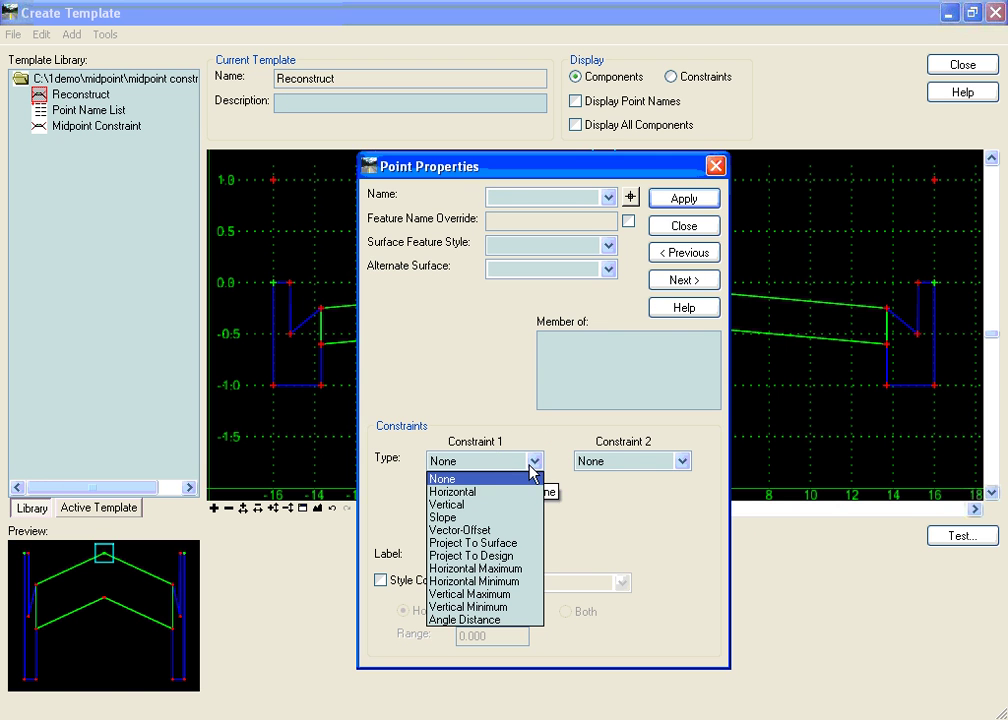
pyautogui.click(460, 517)
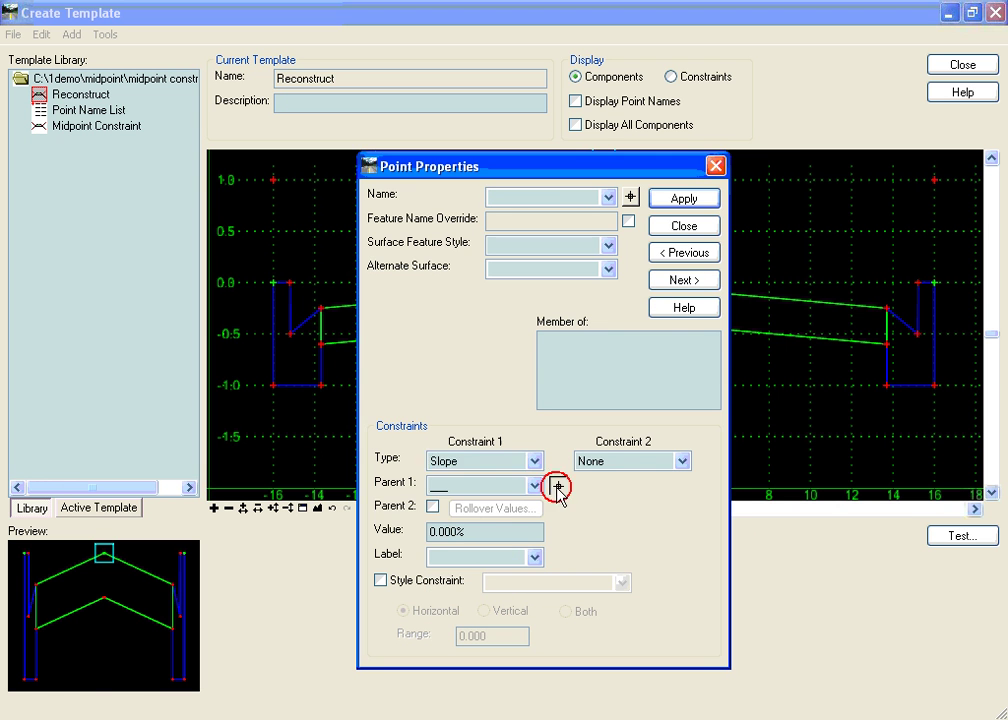
pyautogui.click(551, 486)
pyautogui.click(274, 188)
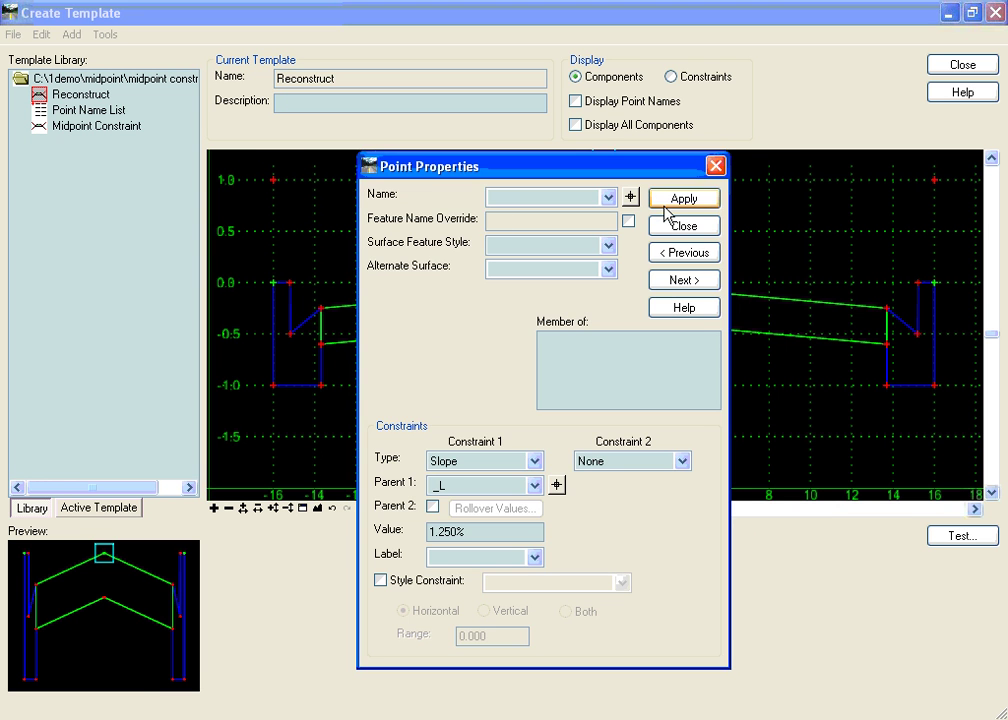
pyautogui.click(681, 461)
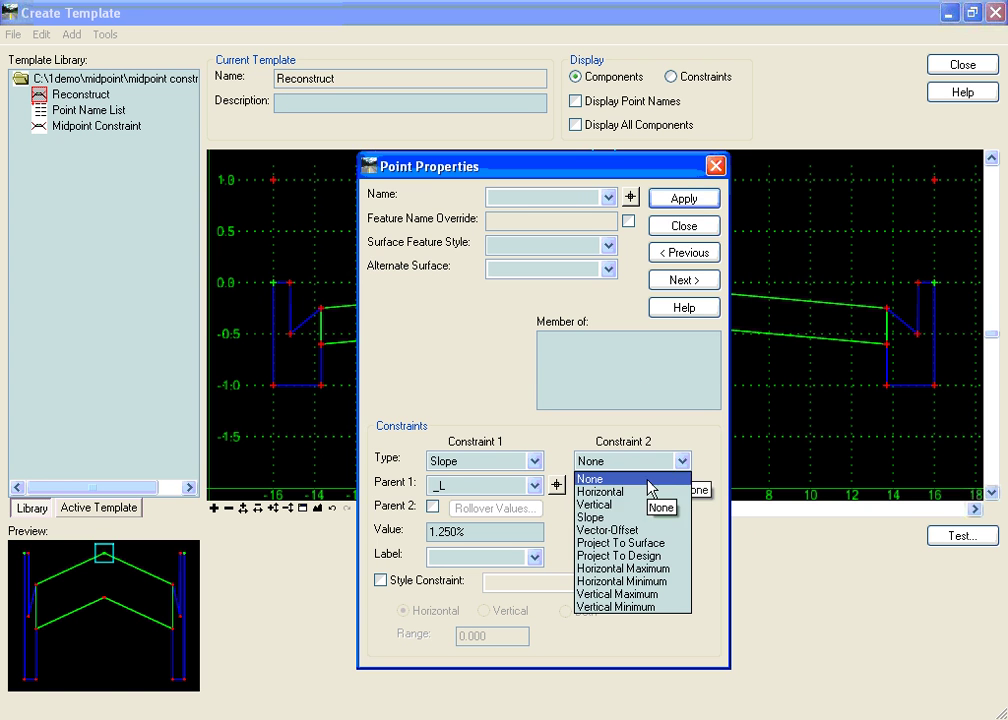
pyautogui.click(637, 518)
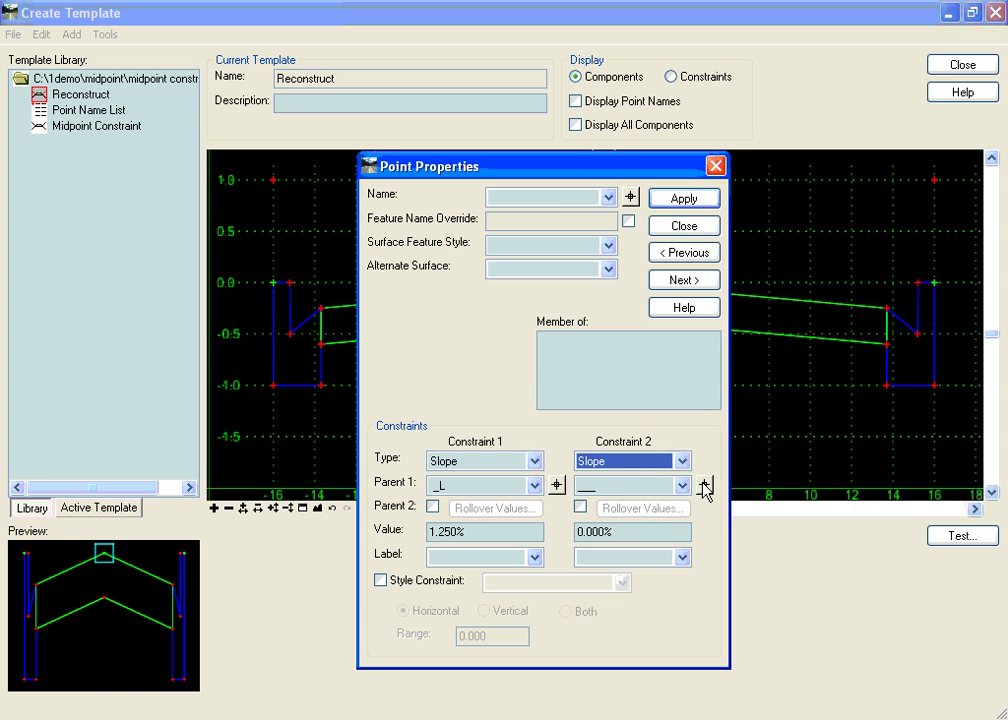
pyautogui.click(704, 486)
pyautogui.click(935, 180)
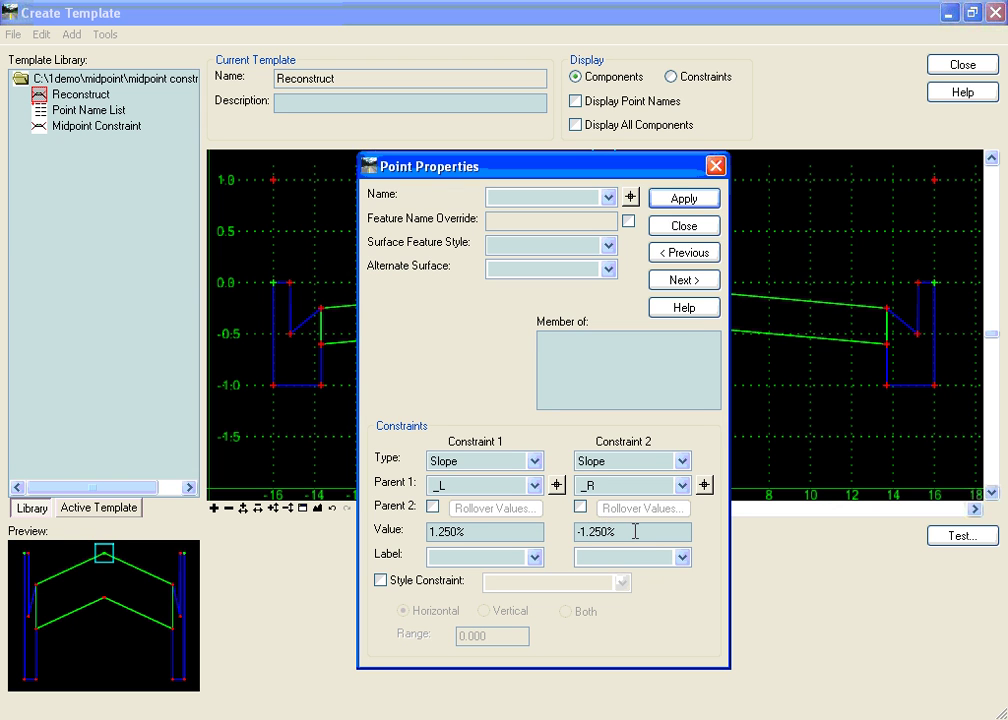
# - Edit the slope values to 1.000% from _L and -1.000% from _R, then apply
pyautogui.doubleClick(594, 531)
pyautogui.write('00')
pyautogui.press('Tab')
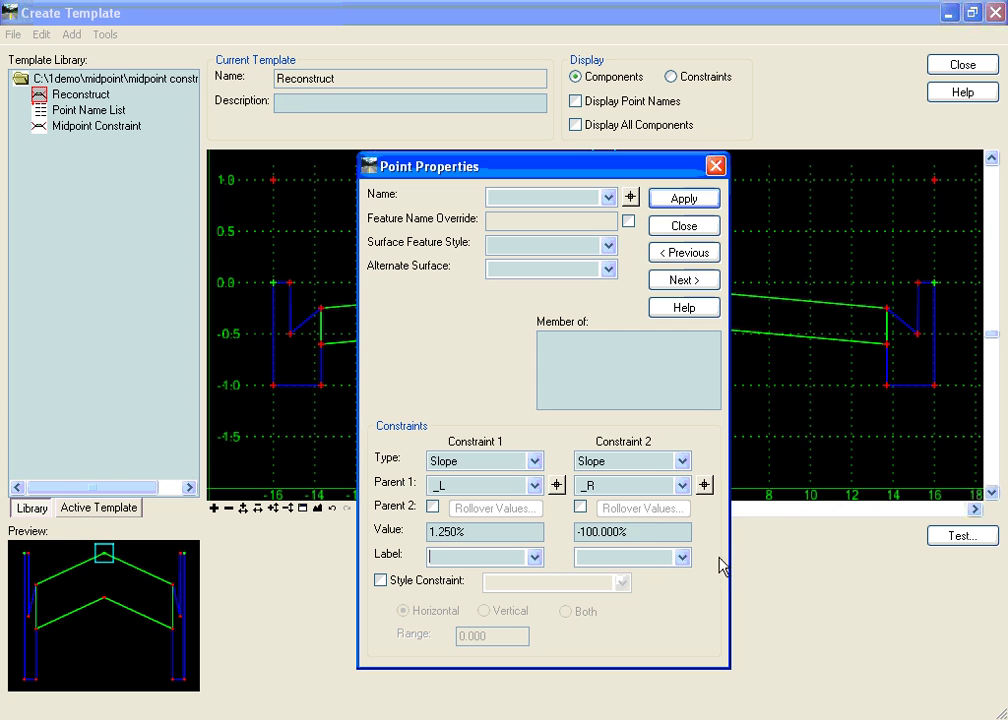
pyautogui.moveTo(655, 533); pyautogui.dragTo(578, 531)
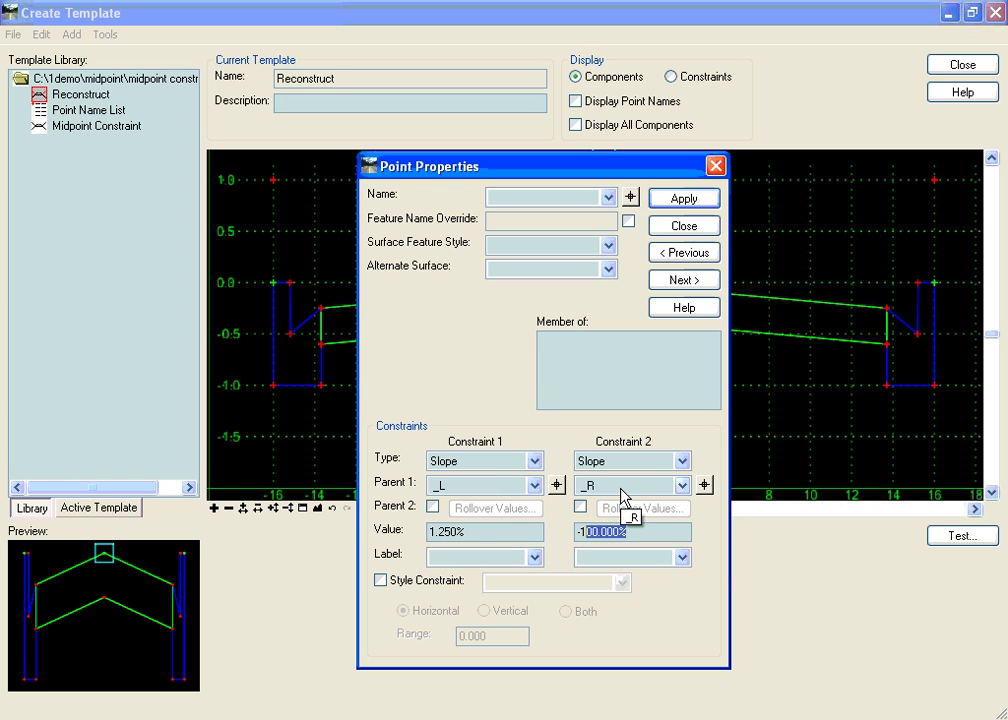
pyautogui.press('BackSpace')
pyautogui.moveTo(497, 531); pyautogui.dragTo(455, 531)
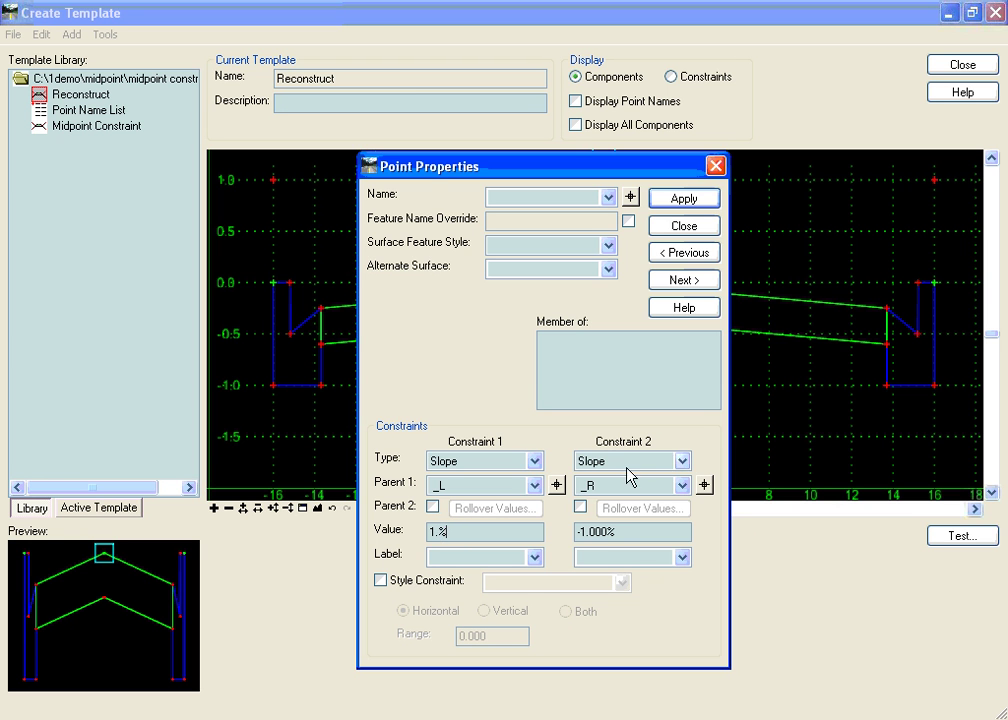
pyautogui.click(670, 202)
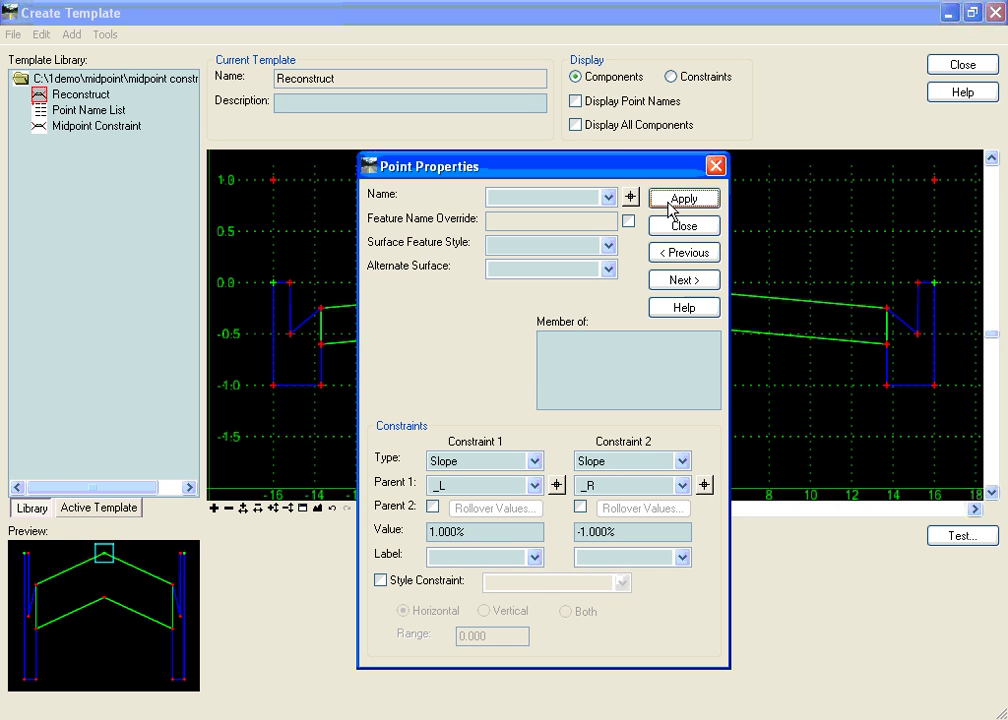
pyautogui.click(684, 226)
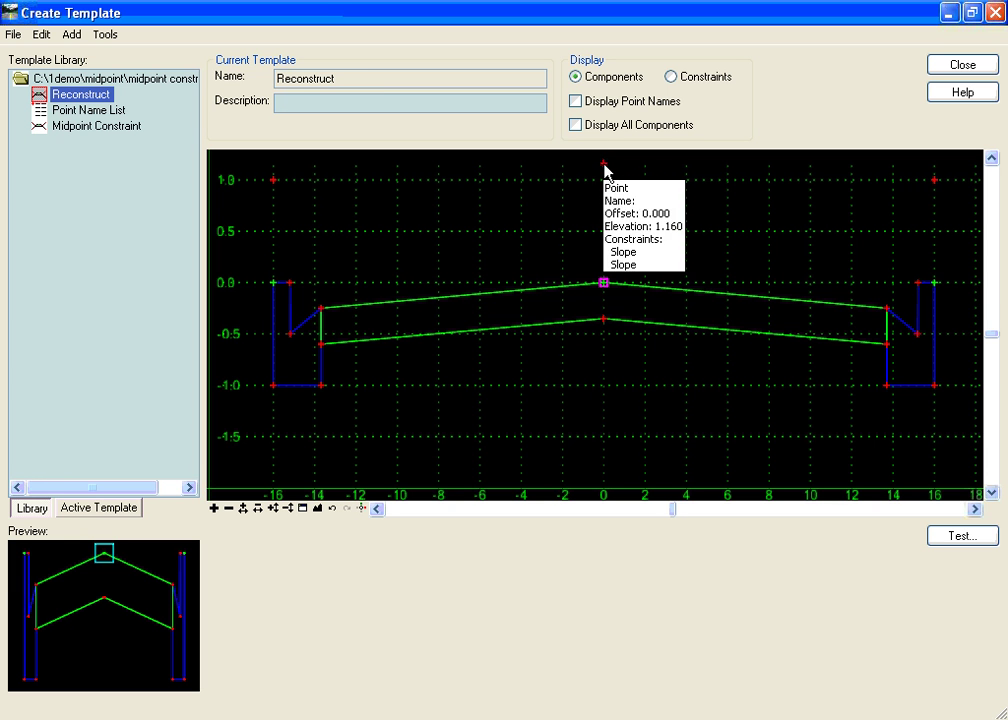
pyautogui.rightClick(936, 286)
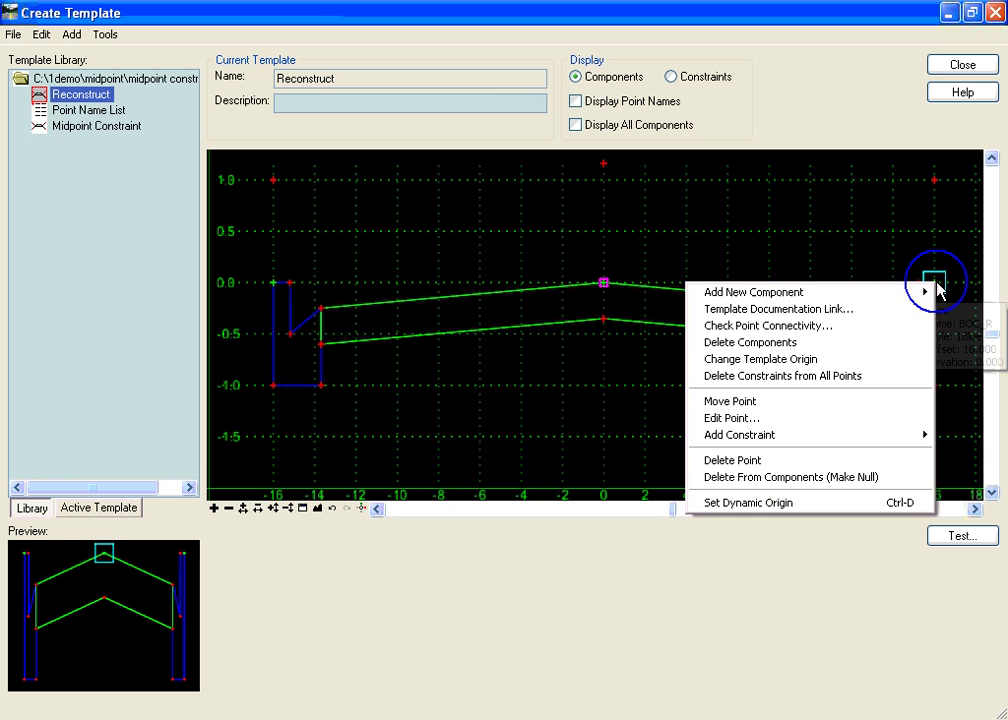
pyautogui.click(820, 409)
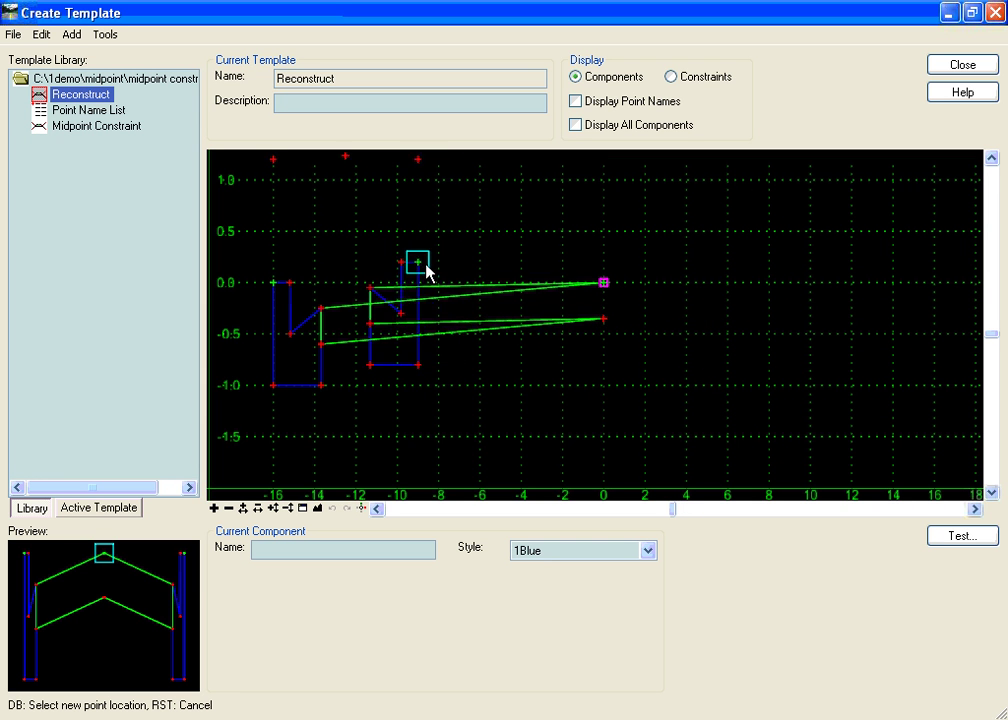
pyautogui.rightClick(489, 289)
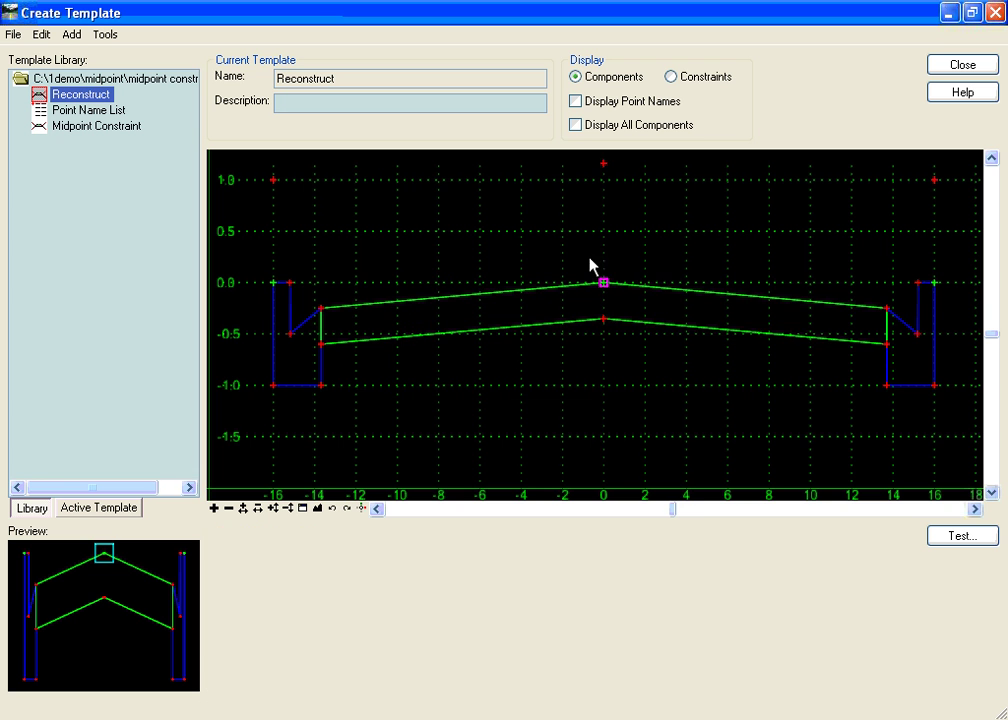
pyautogui.rightClick(604, 284)
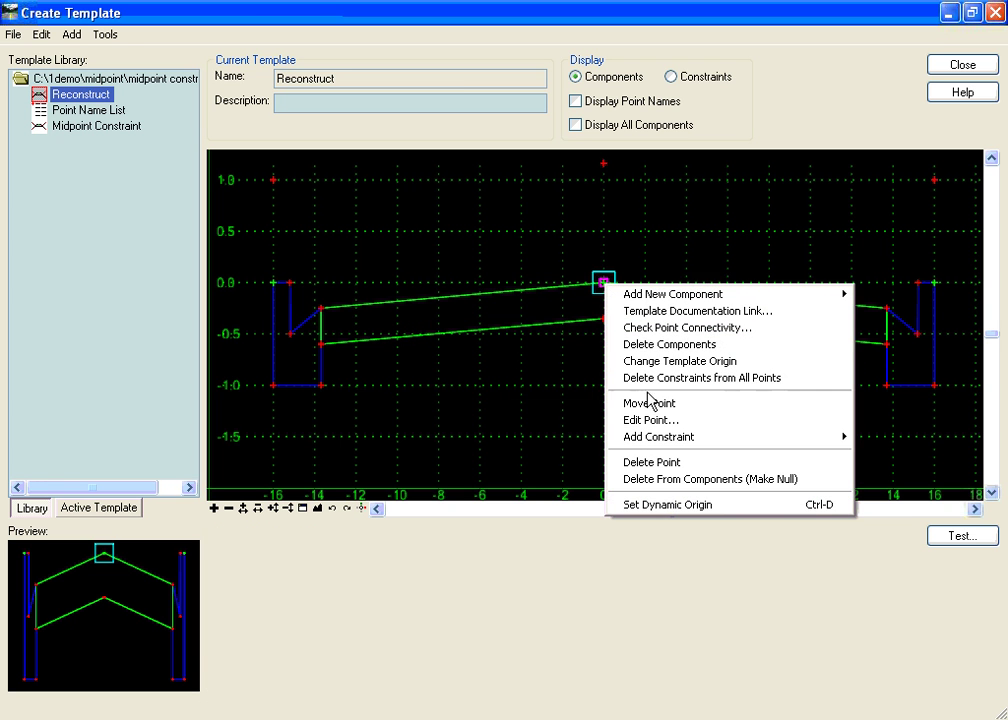
# - Constrain CL horizontally to the null point above it at offset 0.000
pyautogui.click(659, 421)
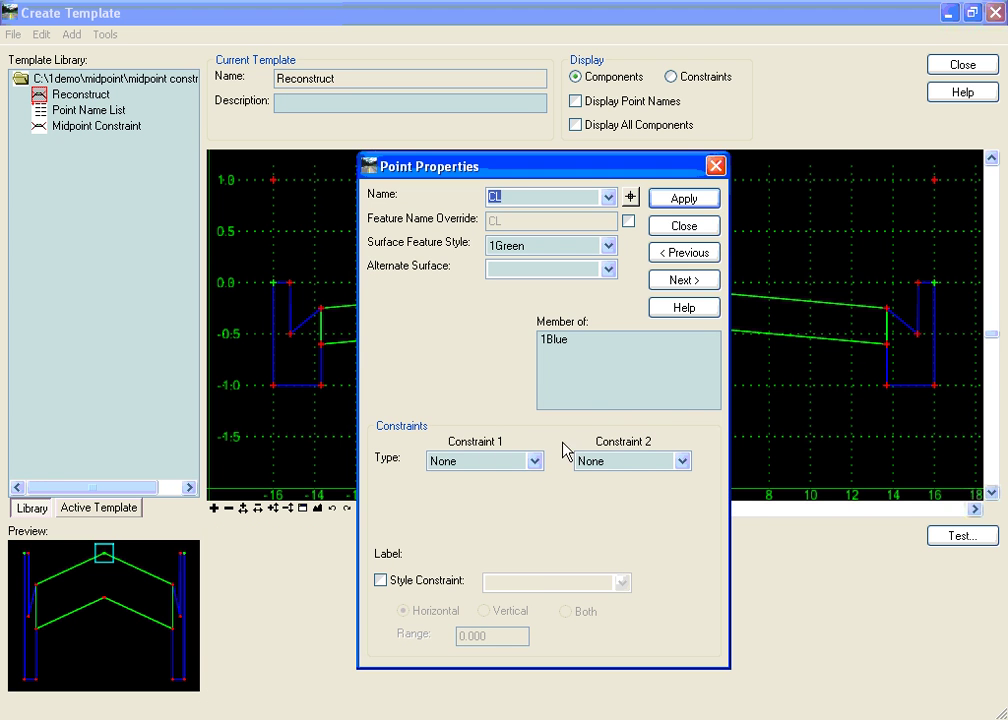
pyautogui.click(532, 461)
pyautogui.click(450, 423)
pyautogui.click(554, 485)
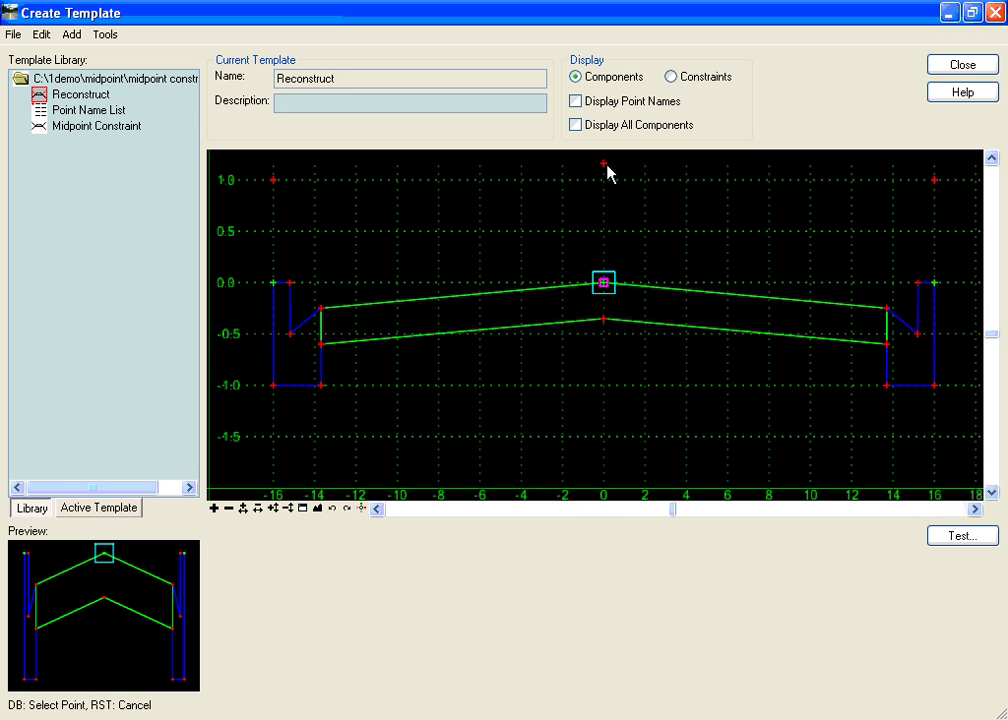
pyautogui.click(605, 166)
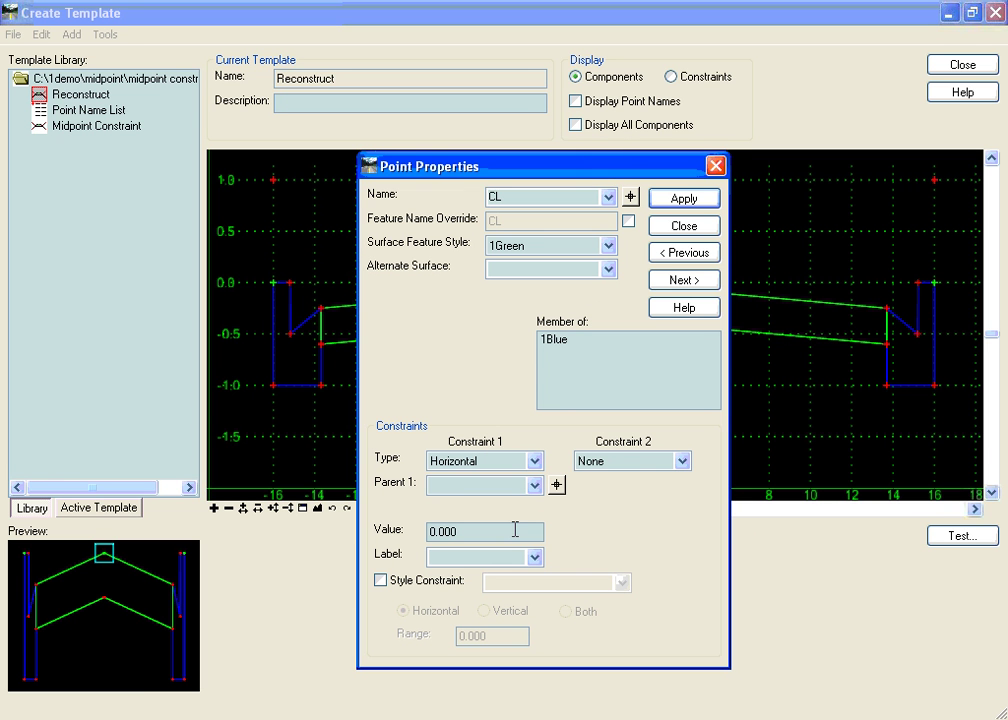
pyautogui.click(684, 226)
# - Move the right edge point inward to about offset 10, confirming the CL crown shifts to about -3, midway
pyautogui.rightClick(936, 286)
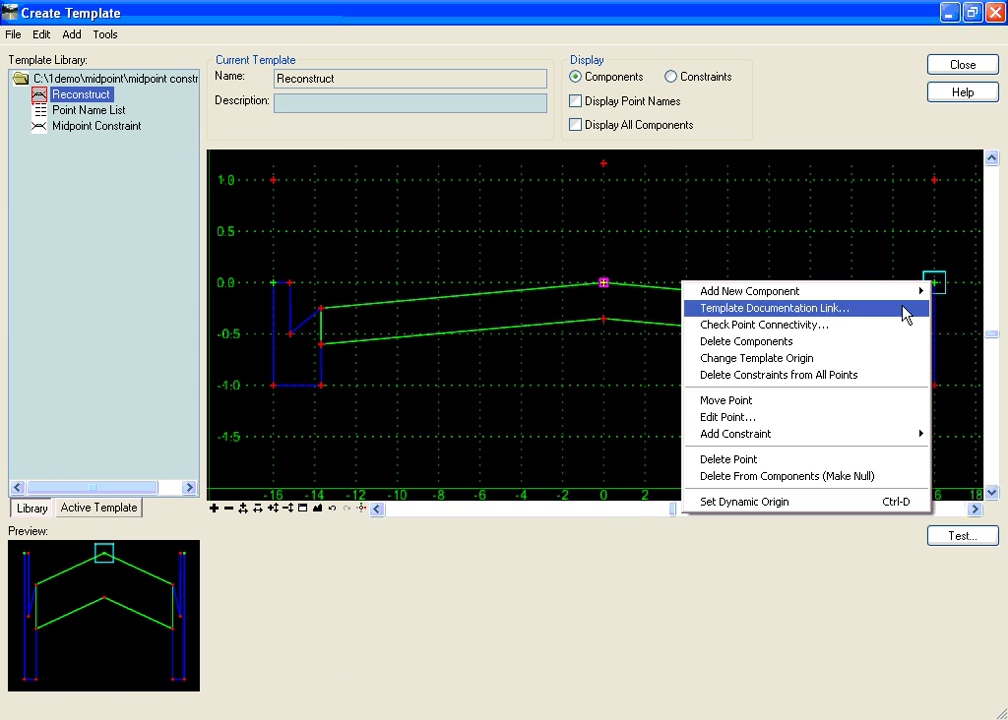
pyautogui.click(806, 401)
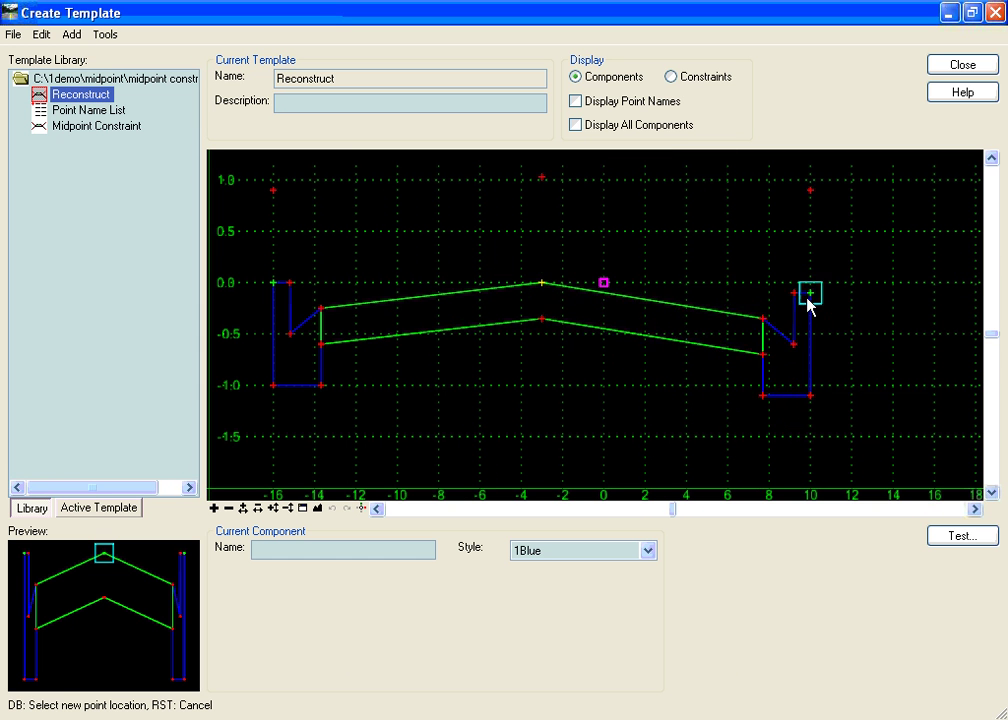